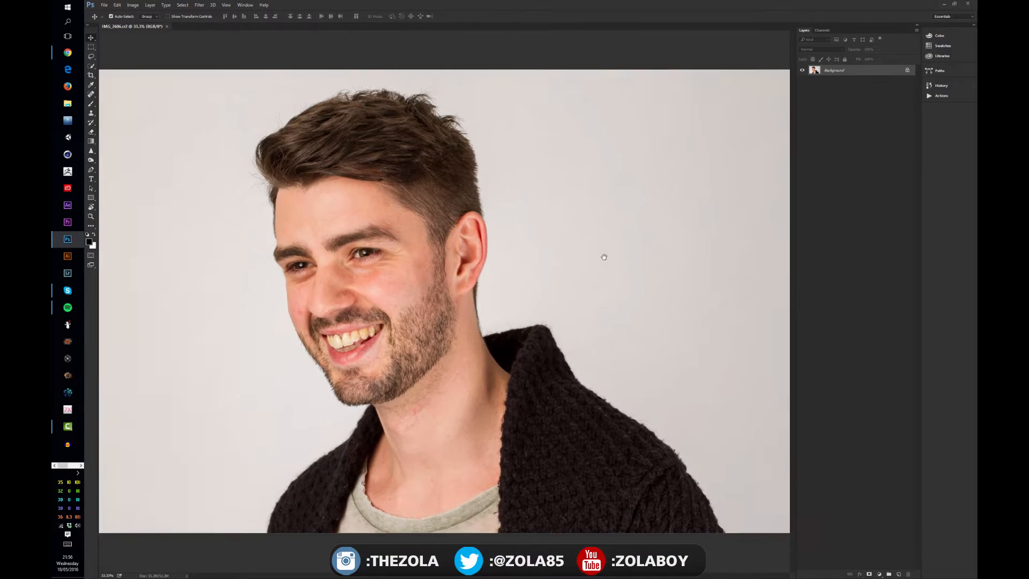
- Zoom in and pan around the portrait to examine the skin for blemishes
{"action": "key", "text": "ctrl+plus"}
{"action": "key", "text": "ctrl+plus"}
{"action": "left_click_drag", "start_coordinate": [303, 215], "coordinate": [372, 239]}
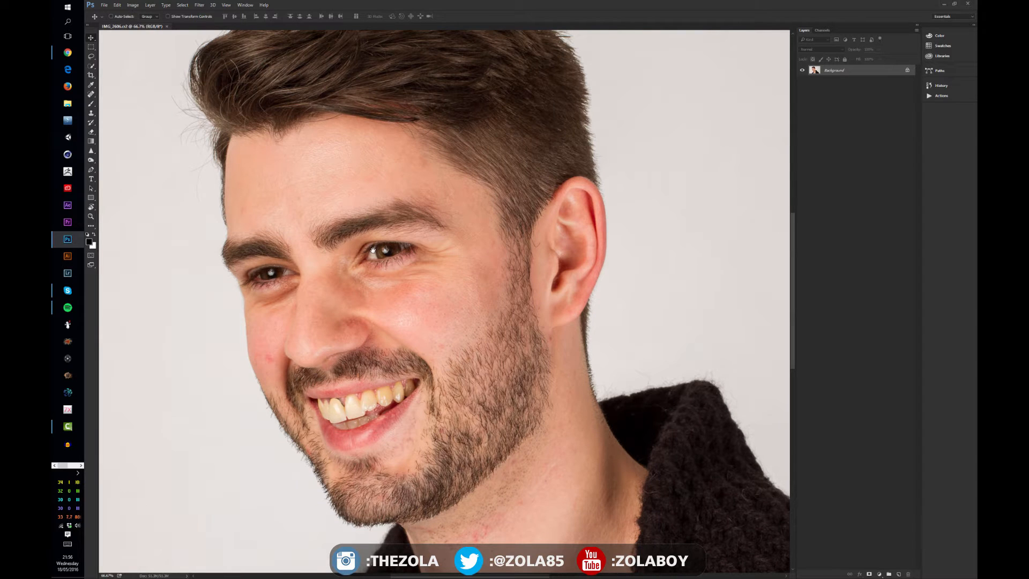
{"action": "left_click_drag", "start_coordinate": [418, 196], "coordinate": [438, 183]}
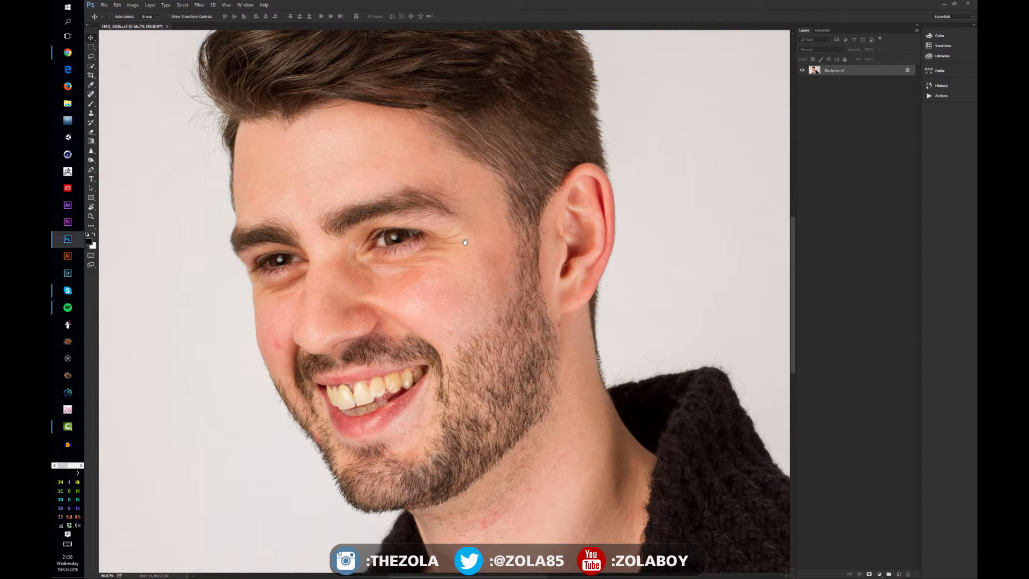
{"action": "left_click_drag", "start_coordinate": [482, 217], "coordinate": [506, 229]}
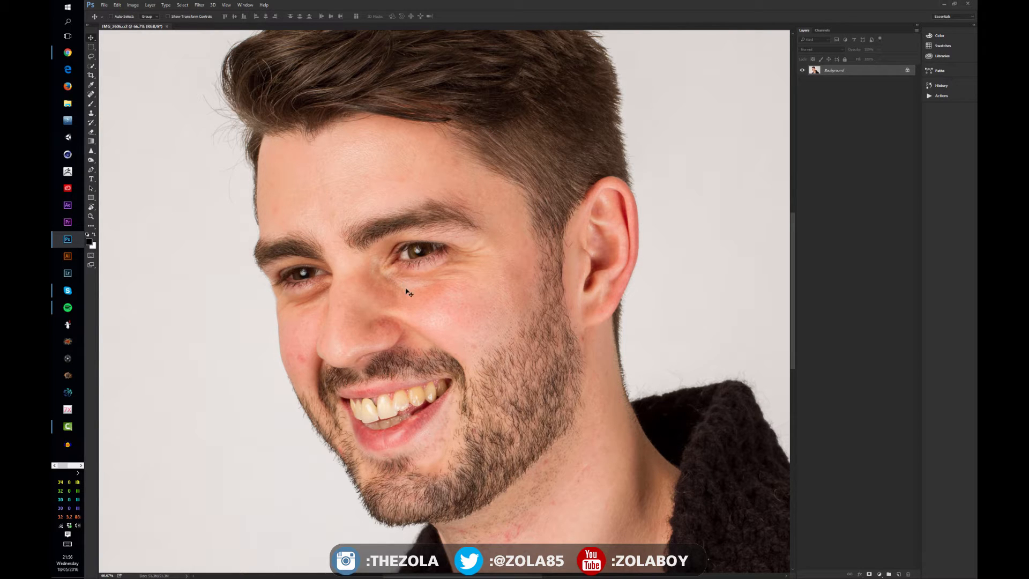
{"action": "key", "text": "ctrl+minus"}
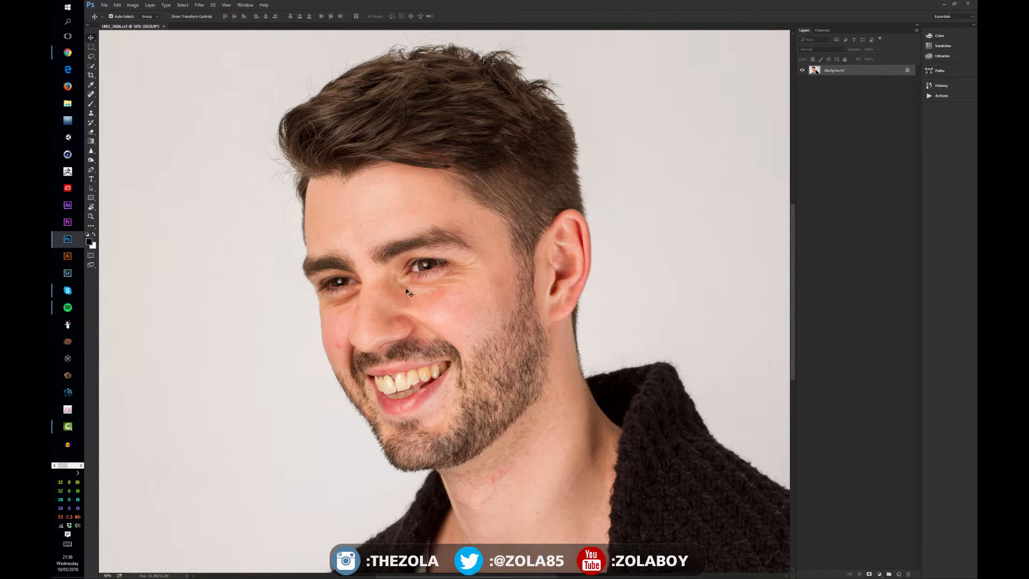
{"action": "key", "text": "ctrl+minus"}
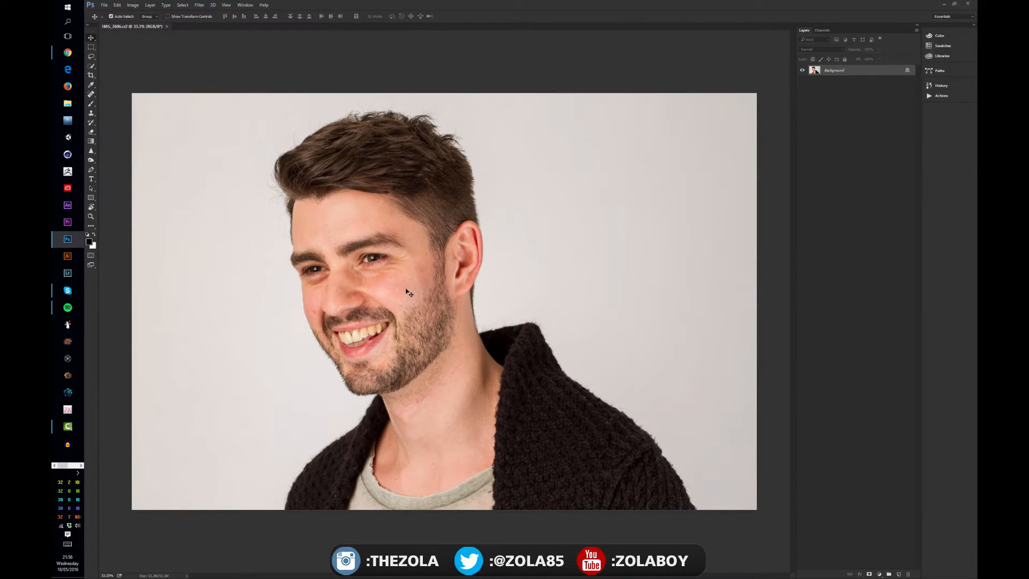
{"action": "key", "text": "ctrl+plus"}
{"action": "key", "text": "ctrl+plus"}
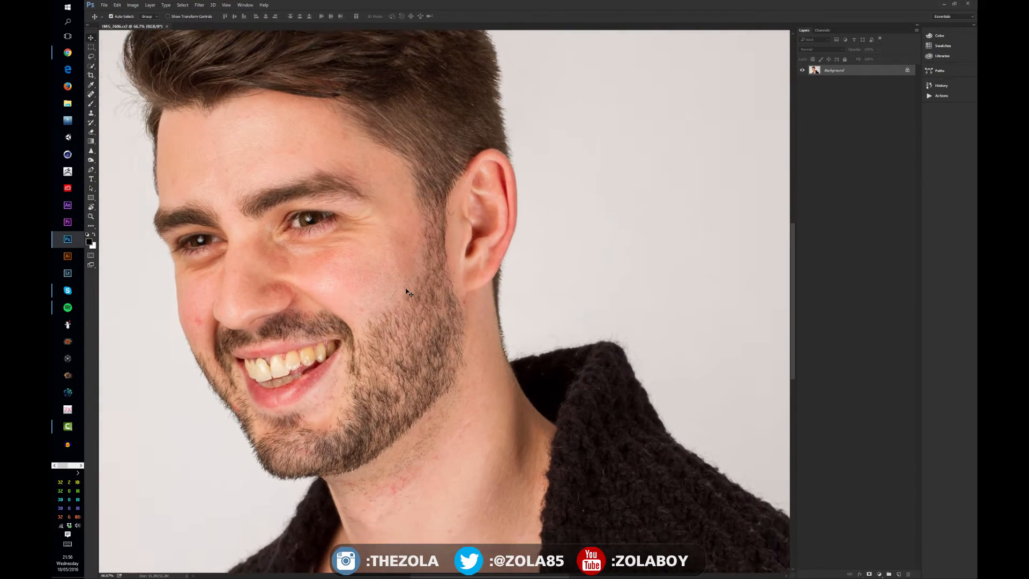
{"action": "key", "text": "ctrl+minus"}
{"action": "key", "text": "ctrl+minus"}
{"action": "key", "text": "ctrl+plus"}
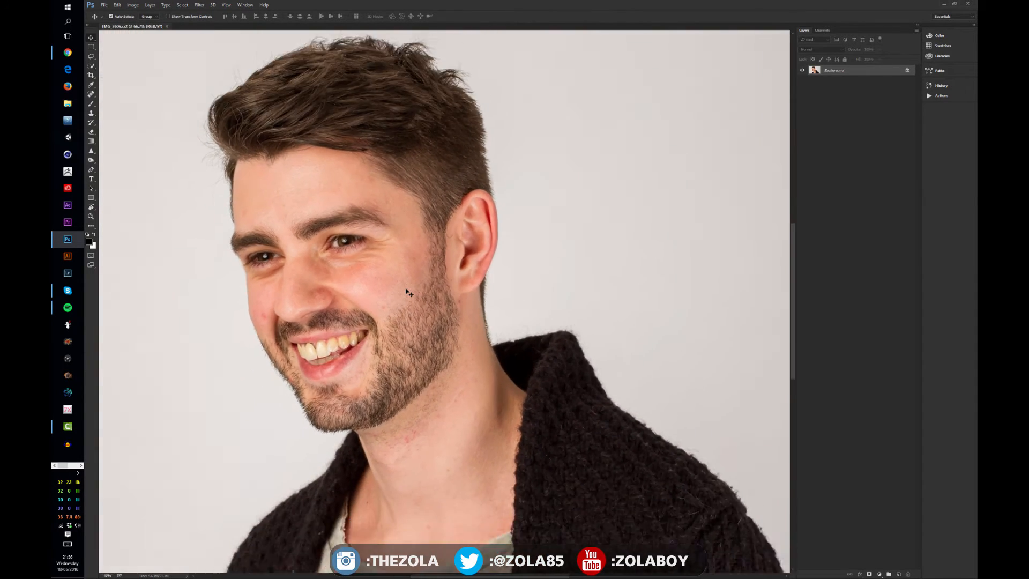
{"action": "key", "text": "ctrl+minus"}
{"action": "key", "text": "ctrl+minus"}
{"action": "key", "text": "ctrl+plus"}
{"action": "key", "text": "ctrl+plus"}
{"action": "key", "text": "ctrl+plus"}
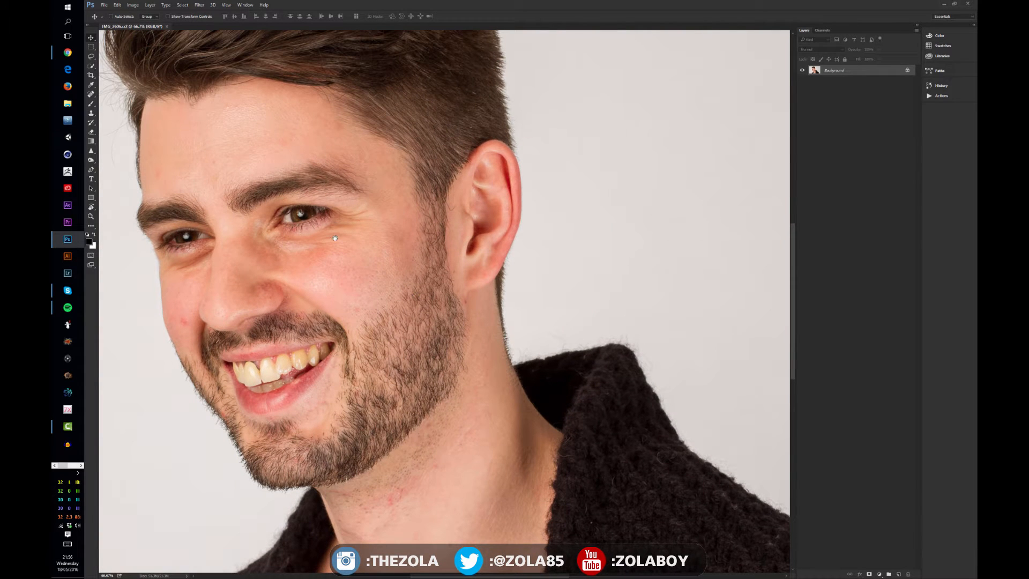
{"action": "left_click_drag", "start_coordinate": [337, 235], "coordinate": [483, 148]}
{"action": "key", "text": "ctrl+plus"}
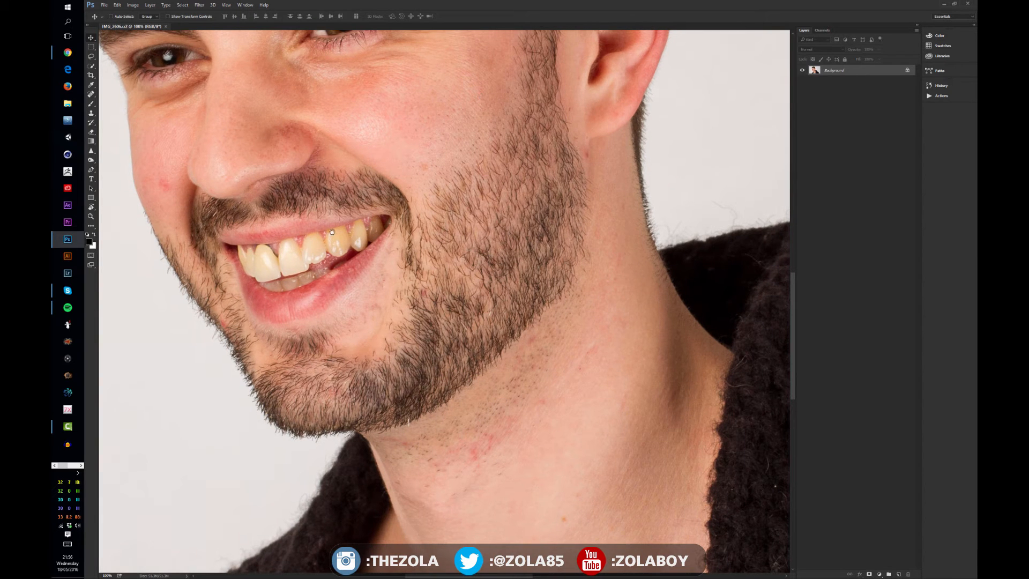
{"action": "left_click_drag", "start_coordinate": [464, 435], "coordinate": [539, 547]}
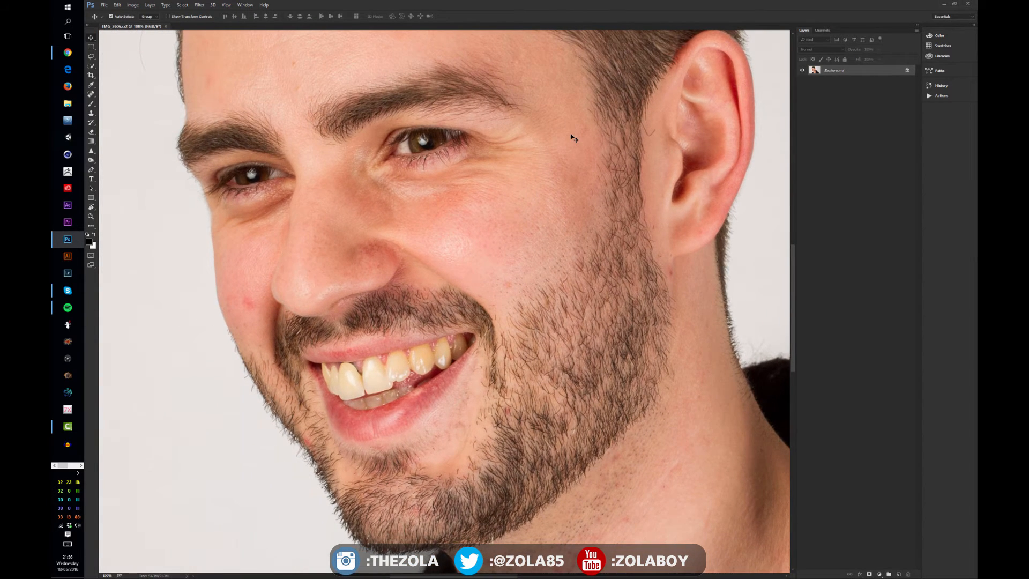
{"action": "key", "text": "ctrl+minus"}
{"action": "key", "text": "ctrl+minus"}
{"action": "key", "text": "ctrl+minus"}
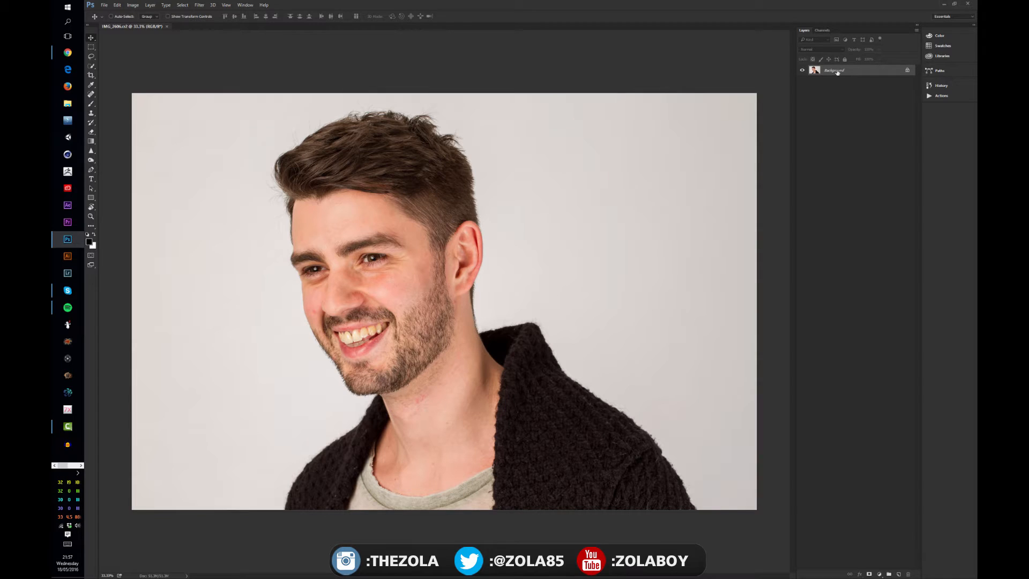
- Rename the background layer as Original
{"action": "double_click", "coordinate": [837, 71]}
{"action": "type", "text": "Original"}
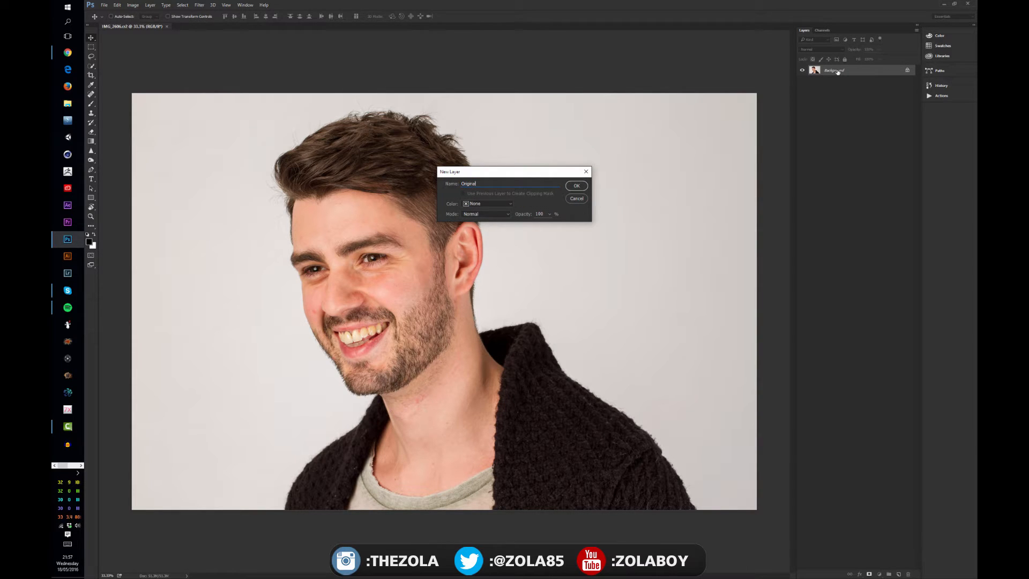
{"action": "key", "text": "Return"}
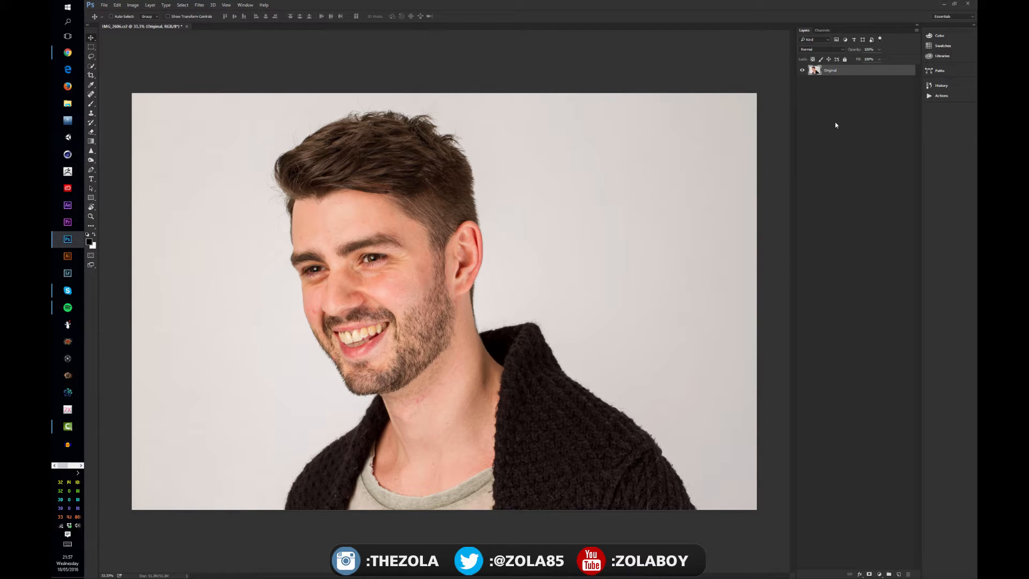
- Duplicate the Original layer and name the copy Spot Tool
{"action": "key", "text": "ctrl"}
{"action": "key", "text": "ctrl+j"}
{"action": "double_click", "coordinate": [846, 70]}
{"action": "type", "text": "Sk"}
{"action": "type", "text": "ot Tool"}
{"action": "key", "text": "Return"}
- Remove blemishes on the cheek, forehead and around the ear with the Spot Healing Brush
{"action": "left_click", "coordinate": [91, 94]}
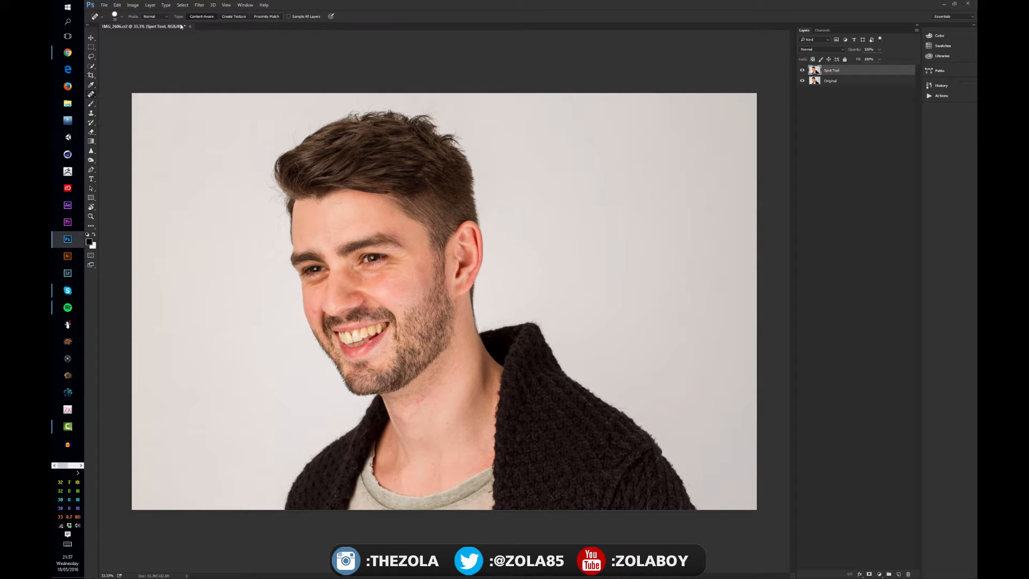
{"action": "key", "text": "ctrl+plus"}
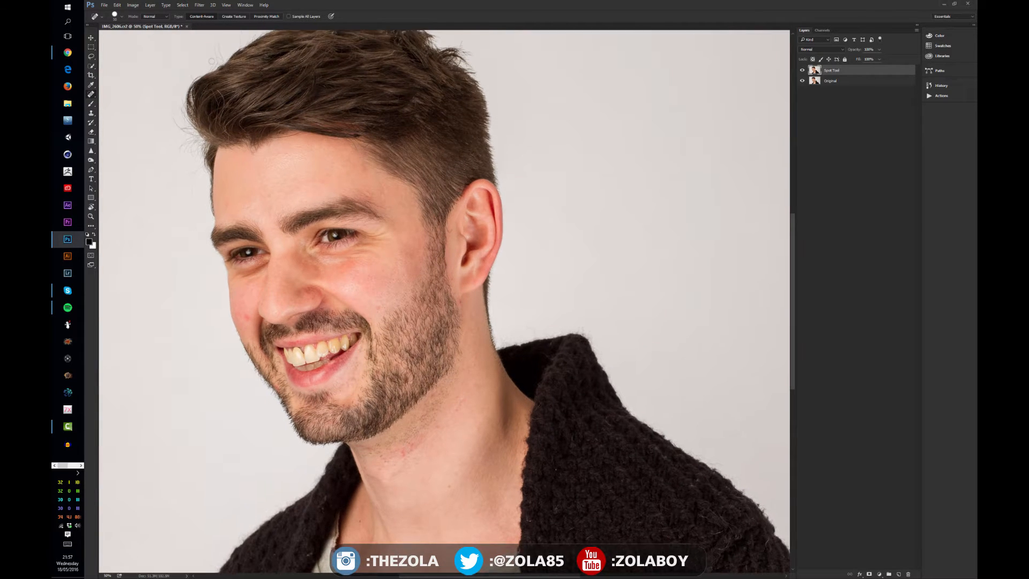
{"action": "key", "text": "ctrl+plus"}
{"action": "left_click_drag", "start_coordinate": [362, 256], "coordinate": [398, 241]}
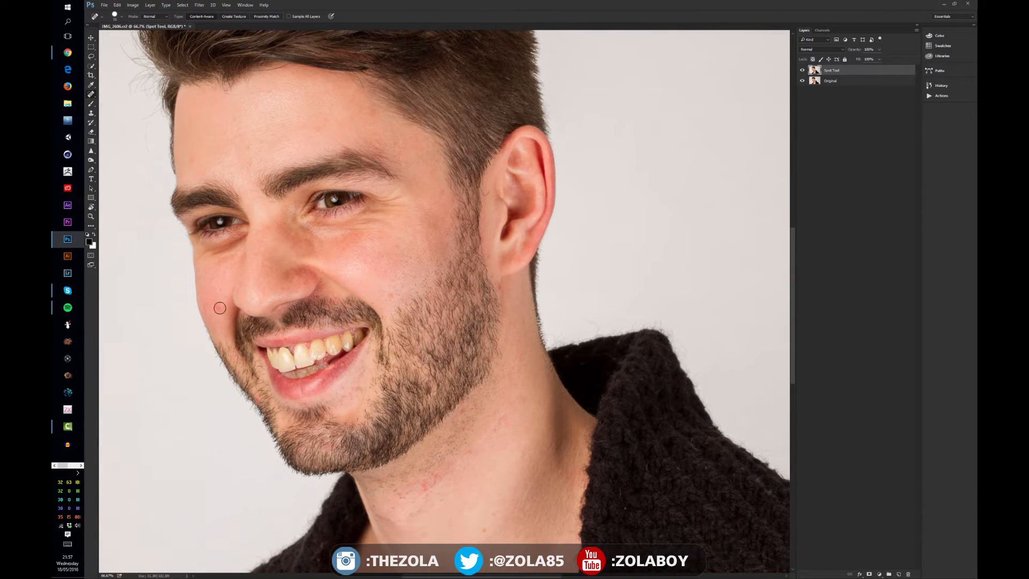
{"action": "left_click_drag", "start_coordinate": [220, 308], "coordinate": [216, 302]}
{"action": "left_click", "coordinate": [191, 160]}
{"action": "left_click", "coordinate": [247, 149]}
{"action": "left_click", "coordinate": [250, 164]}
{"action": "left_click", "coordinate": [488, 195]}
{"action": "left_click", "coordinate": [484, 185]}
{"action": "left_click_drag", "start_coordinate": [513, 227], "coordinate": [488, 201]}
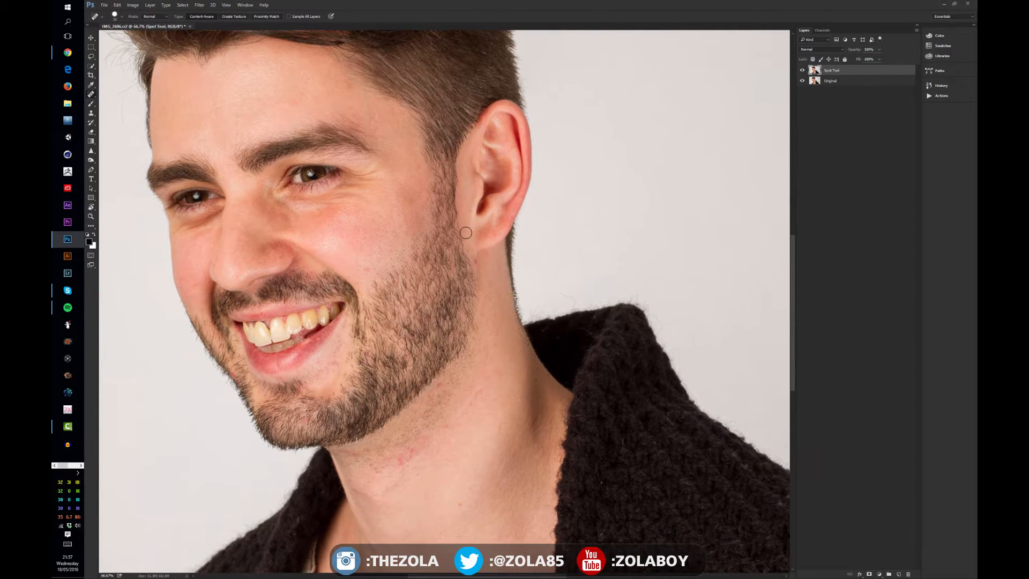
{"action": "left_click", "coordinate": [477, 263]}
{"action": "left_click", "coordinate": [478, 255]}
{"action": "left_click_drag", "start_coordinate": [493, 310], "coordinate": [466, 215]}
- Heal the remaining spots on the neck, jaw and face with the Spot Healing Brush
{"action": "left_click", "coordinate": [443, 308]}
{"action": "left_click", "coordinate": [384, 354]}
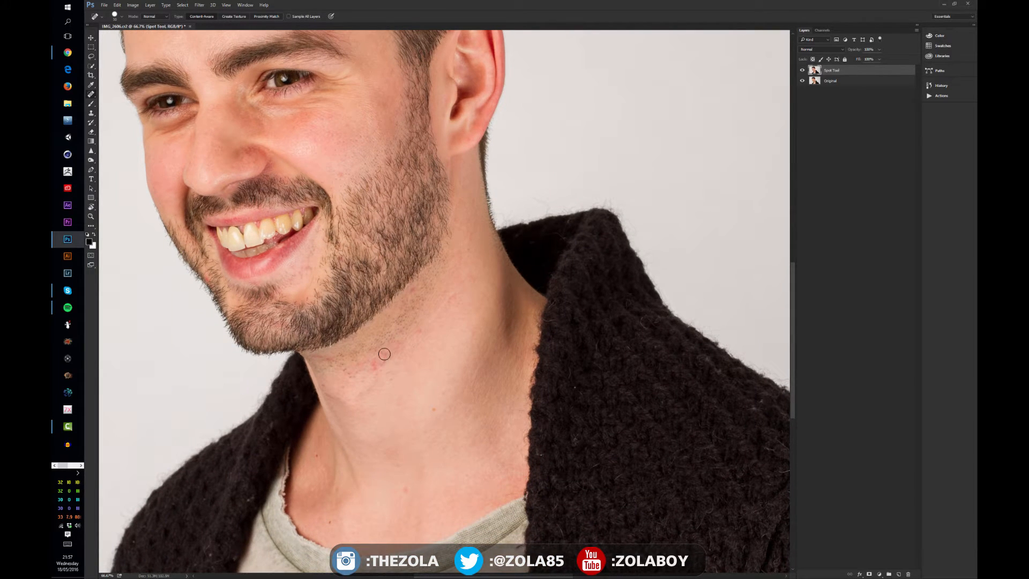
{"action": "left_click", "coordinate": [384, 362]}
{"action": "left_click", "coordinate": [371, 363]}
{"action": "left_click", "coordinate": [375, 364]}
{"action": "left_click", "coordinate": [378, 369]}
{"action": "left_click", "coordinate": [378, 353]}
{"action": "left_click", "coordinate": [404, 488]}
{"action": "left_click", "coordinate": [432, 410]}
{"action": "left_click", "coordinate": [445, 389]}
{"action": "left_click", "coordinate": [425, 302]}
{"action": "left_click", "coordinate": [284, 281]}
{"action": "left_click", "coordinate": [330, 256]}
{"action": "left_click", "coordinate": [341, 259]}
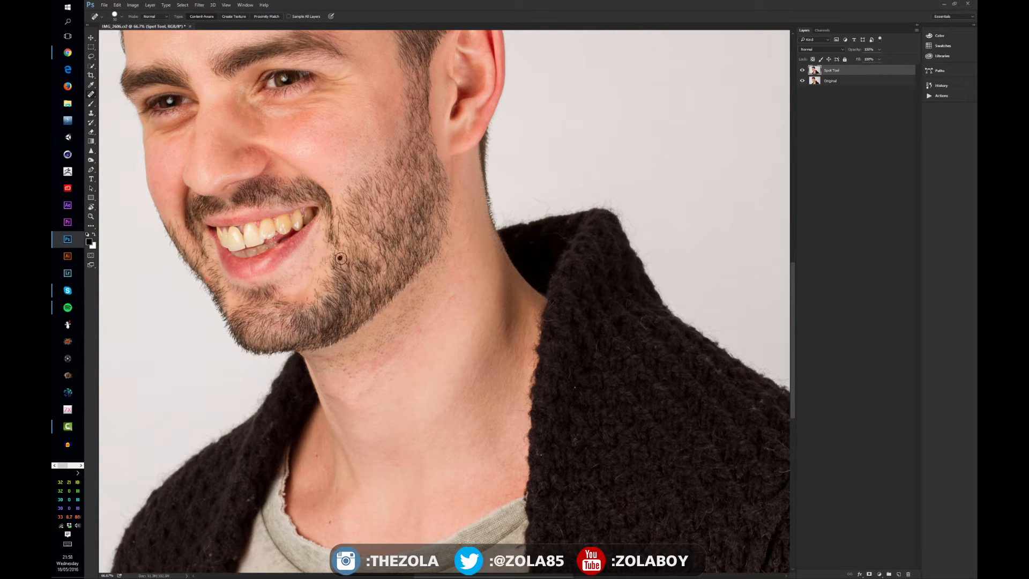
{"action": "left_click", "coordinate": [341, 175]}
{"action": "left_click_drag", "start_coordinate": [333, 144], "coordinate": [399, 179]}
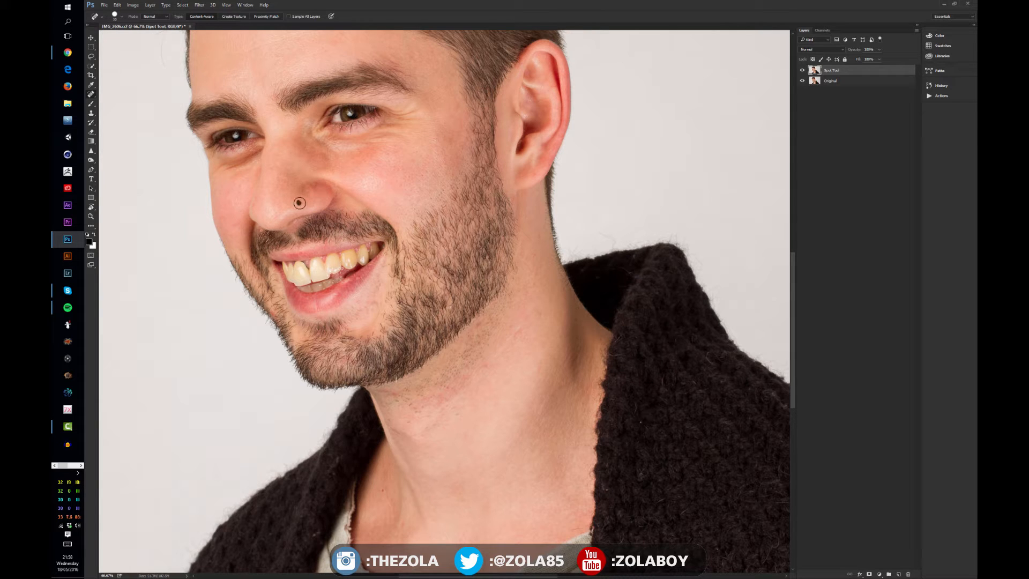
{"action": "mouse_move", "coordinate": [351, 172]}
{"action": "left_mouse_down"}
{"action": "mouse_move", "coordinate": [385, 233]}
{"action": "mouse_move", "coordinate": [347, 276]}
{"action": "left_mouse_up"}
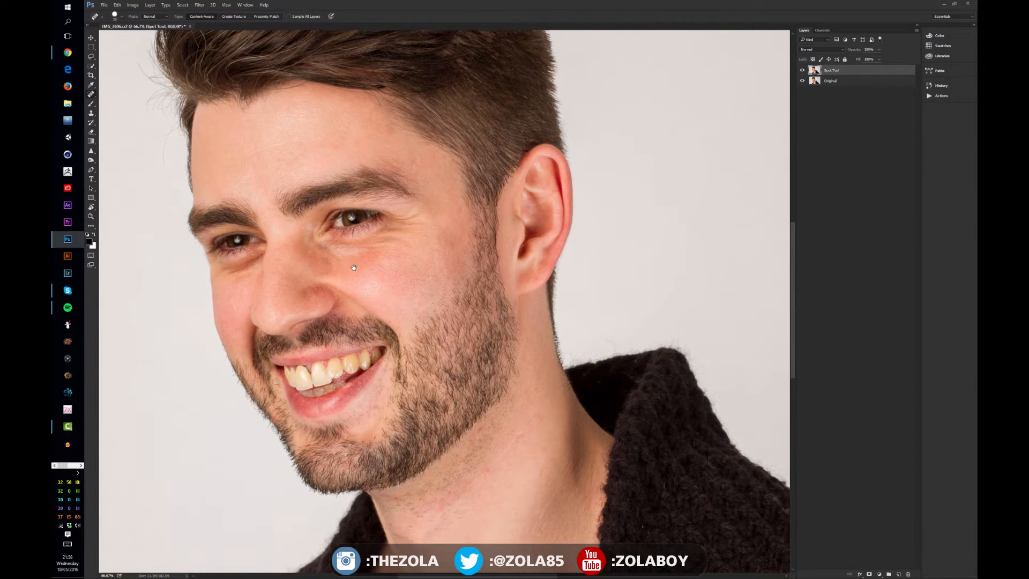
- Toggle the Spot Tool layer's visibility to compare the image before and after healing
{"action": "left_click", "coordinate": [803, 70]}
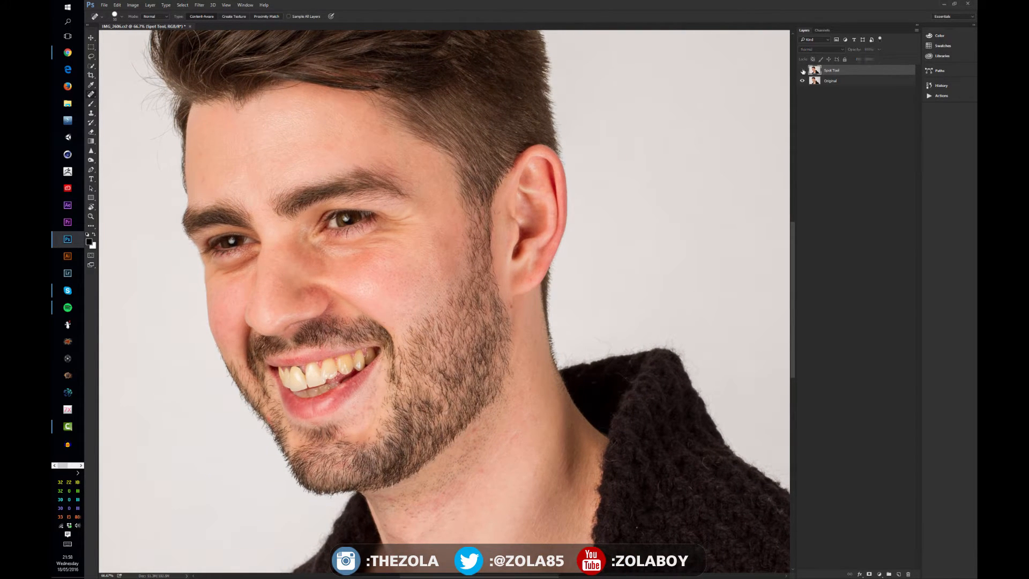
{"action": "left_click", "coordinate": [802, 70]}
{"action": "left_click", "coordinate": [802, 70]}
{"action": "left_click", "coordinate": [802, 70]}
{"action": "left_click", "coordinate": [803, 70]}
{"action": "left_click", "coordinate": [802, 70]}
- Duplicate the Spot Tool layer twice and name the copies Texture and Difference
{"action": "key", "text": "ctrl+j"}
{"action": "key", "text": "ctrl+j"}
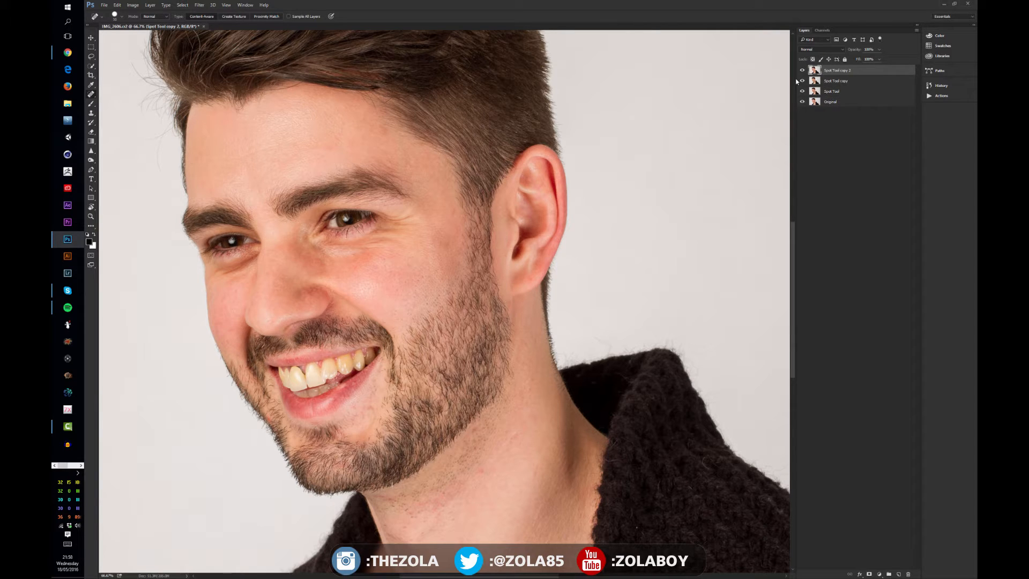
{"action": "double_click", "coordinate": [839, 71]}
{"action": "type", "text": "Texture"}
{"action": "key", "text": "Tab"}
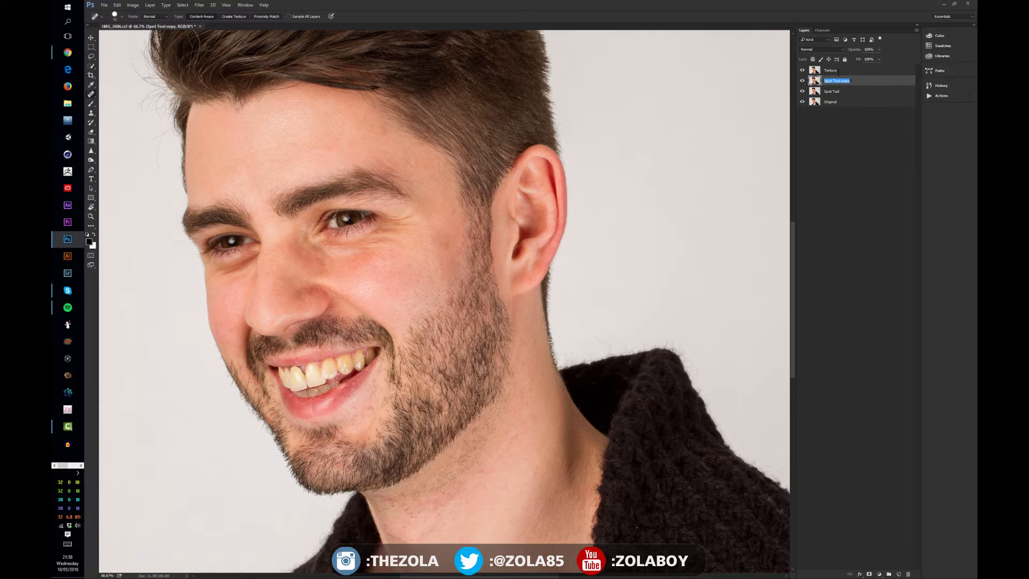
{"action": "type", "text": "Difference"}
{"action": "key", "text": "Return"}
- Apply a Gaussian Blur to the Difference layer
{"action": "left_click", "coordinate": [200, 5]}
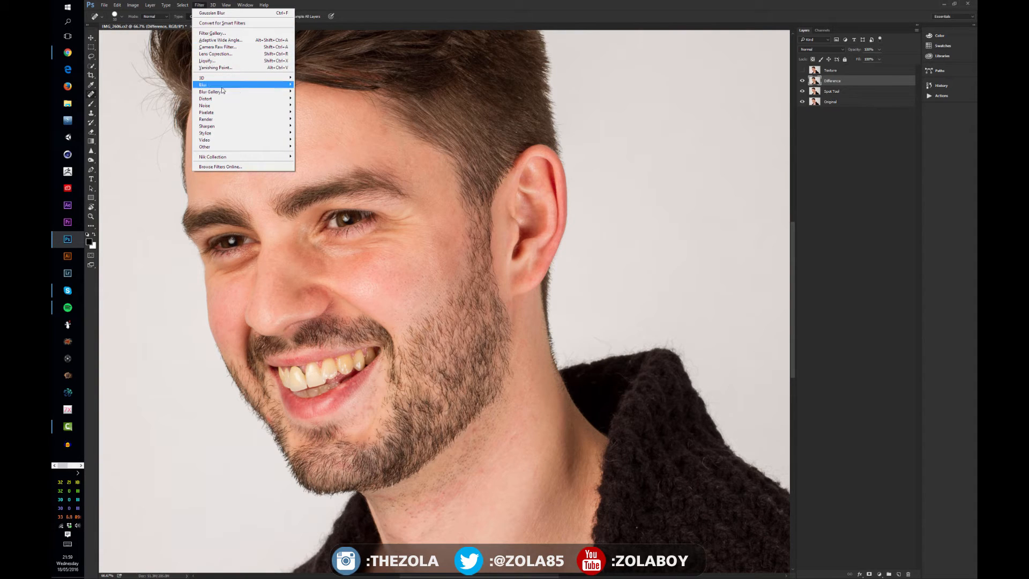
{"action": "mouse_move", "coordinate": [214, 84]}
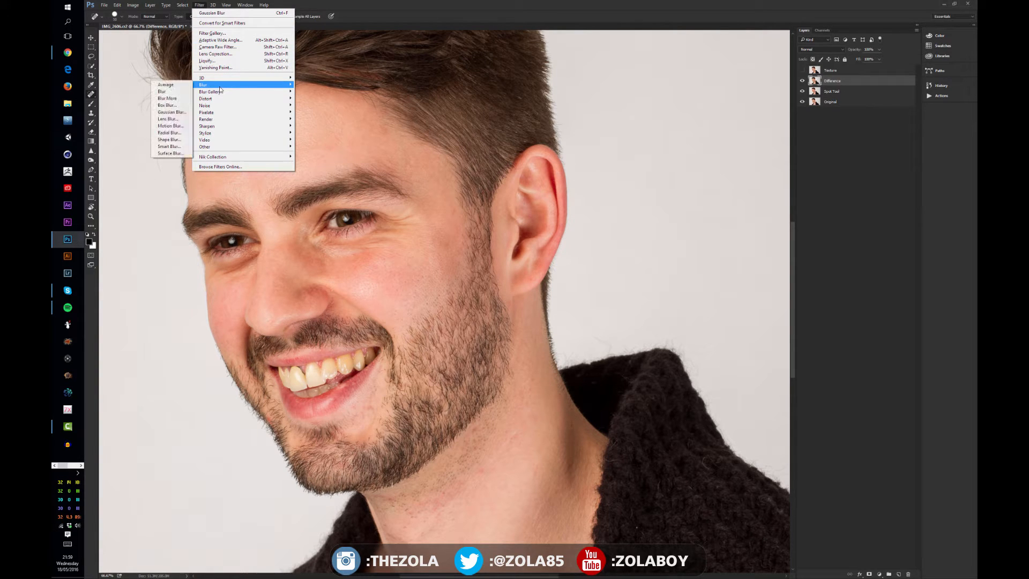
{"action": "left_click", "coordinate": [177, 112]}
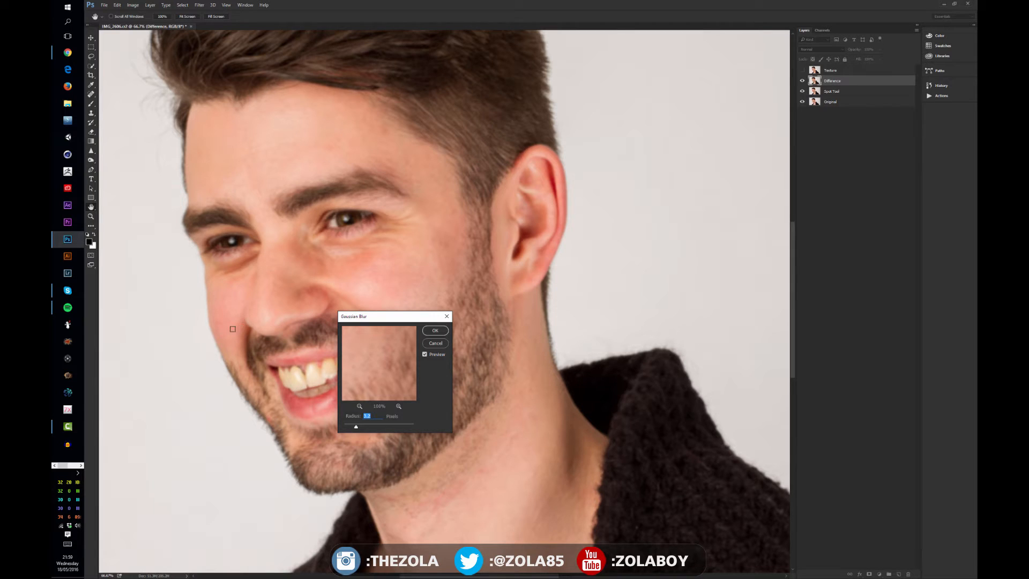
{"action": "left_click", "coordinate": [435, 331]}
- Select the Texture layer and toggle its visibility to check the layer stack
{"action": "left_click", "coordinate": [802, 71]}
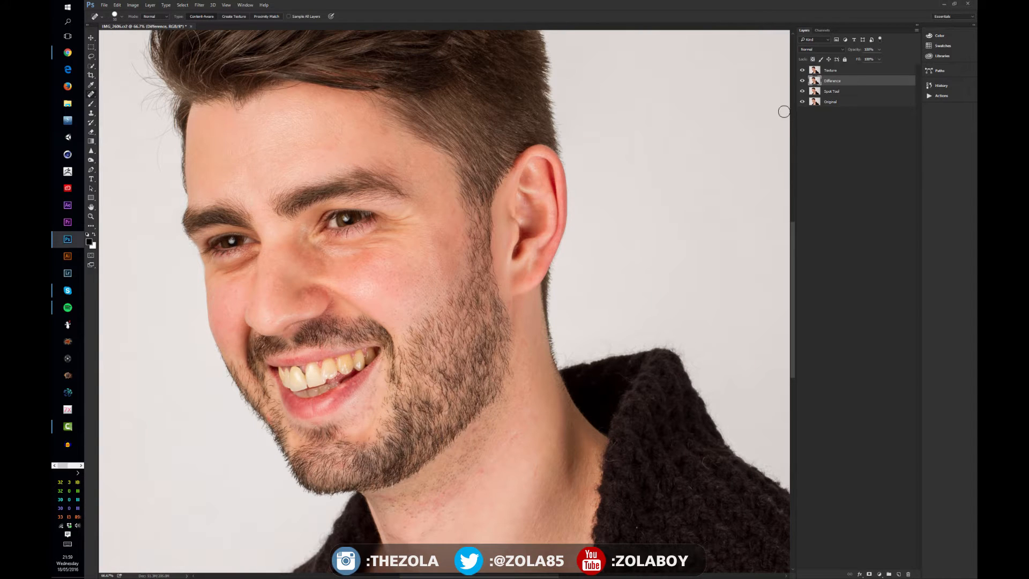
{"action": "left_click", "coordinate": [833, 70]}
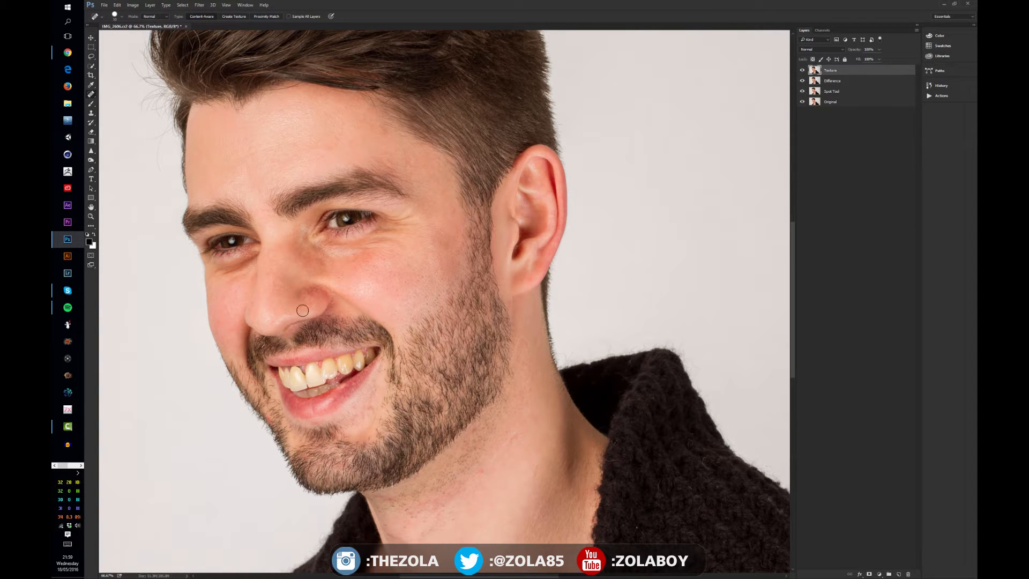
{"action": "key", "text": "v"}
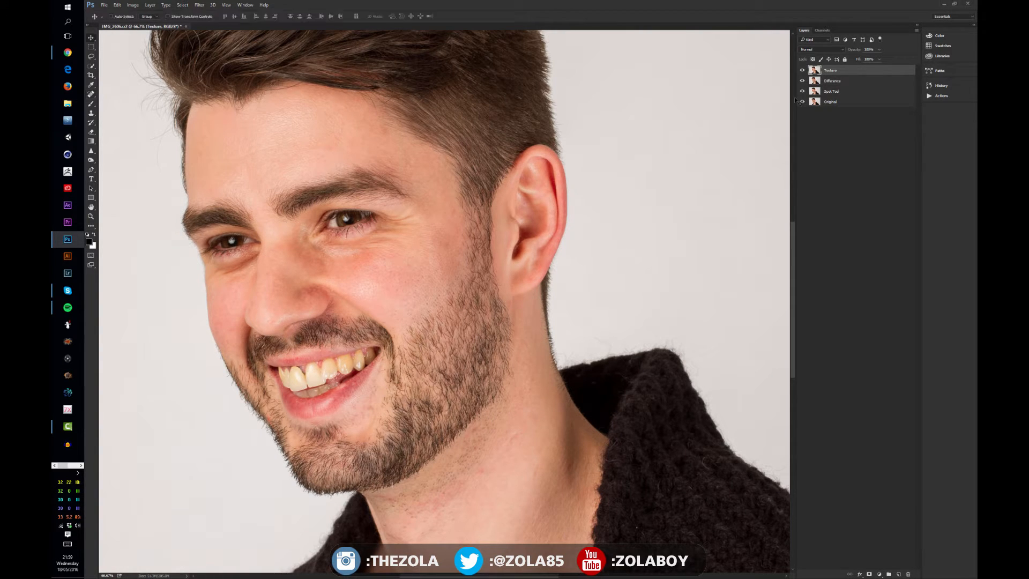
{"action": "left_click", "coordinate": [847, 81]}
{"action": "left_click", "coordinate": [842, 72]}
{"action": "left_click", "coordinate": [803, 70], "text": "alt"}
{"action": "left_click", "coordinate": [802, 70], "text": "alt"}
- Open Apply Image for the Texture layer and pick the Difference layer as the source
{"action": "left_click", "coordinate": [141, 6]}
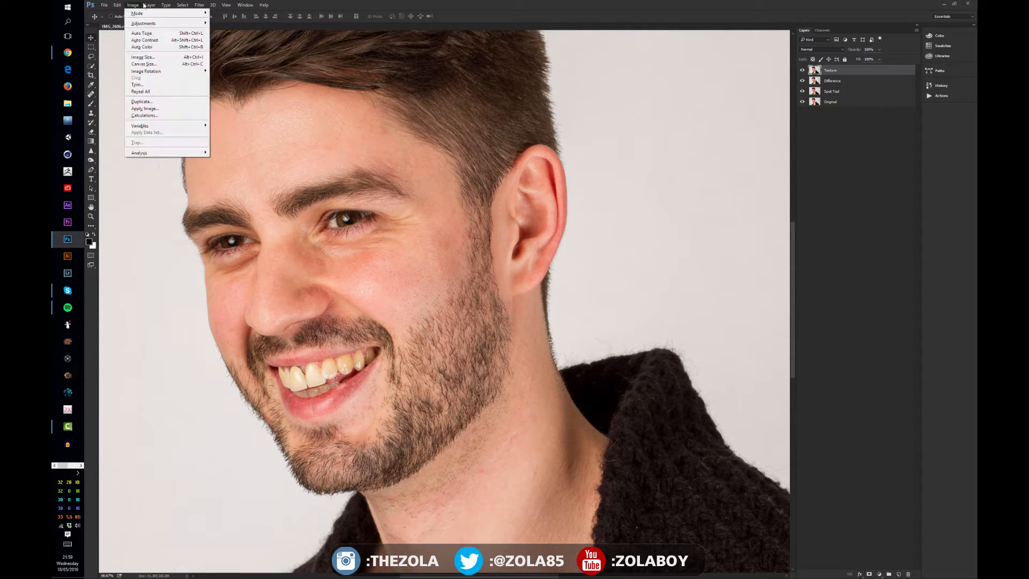
{"action": "left_click", "coordinate": [180, 108]}
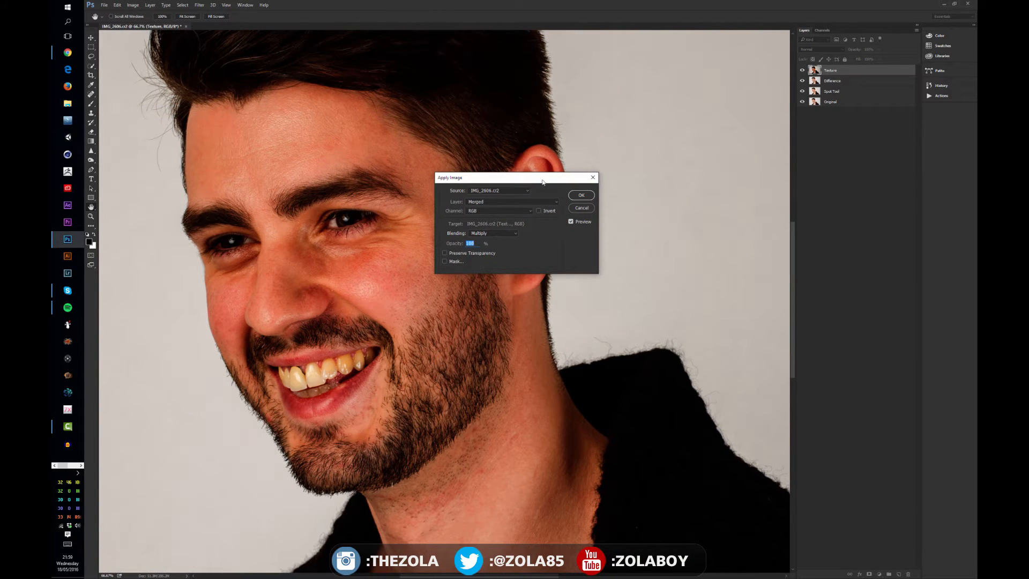
{"action": "left_click_drag", "start_coordinate": [538, 181], "coordinate": [402, 175]}
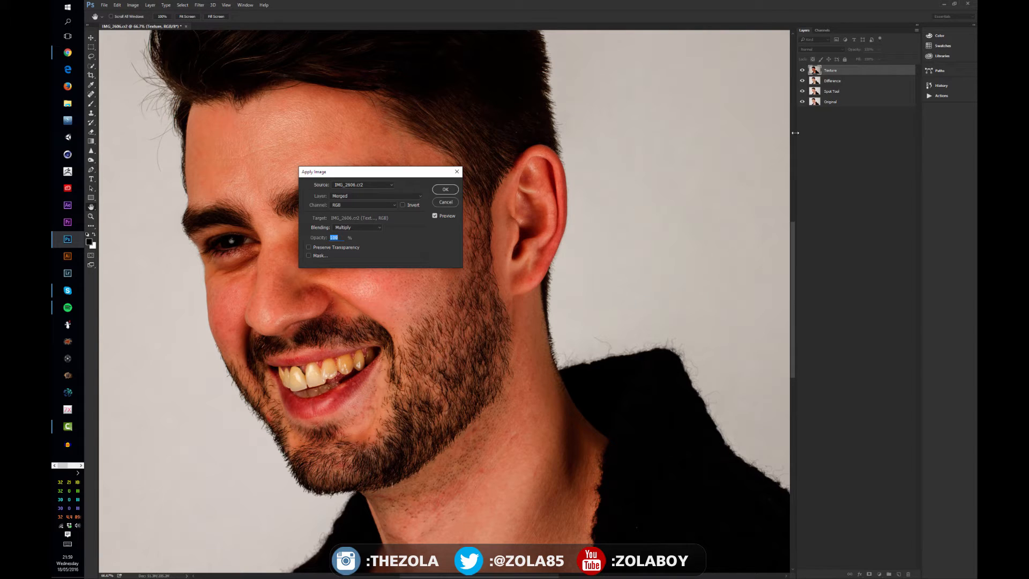
{"action": "left_click", "coordinate": [392, 196]}
{"action": "left_click", "coordinate": [383, 217]}
{"action": "left_click", "coordinate": [379, 229]}
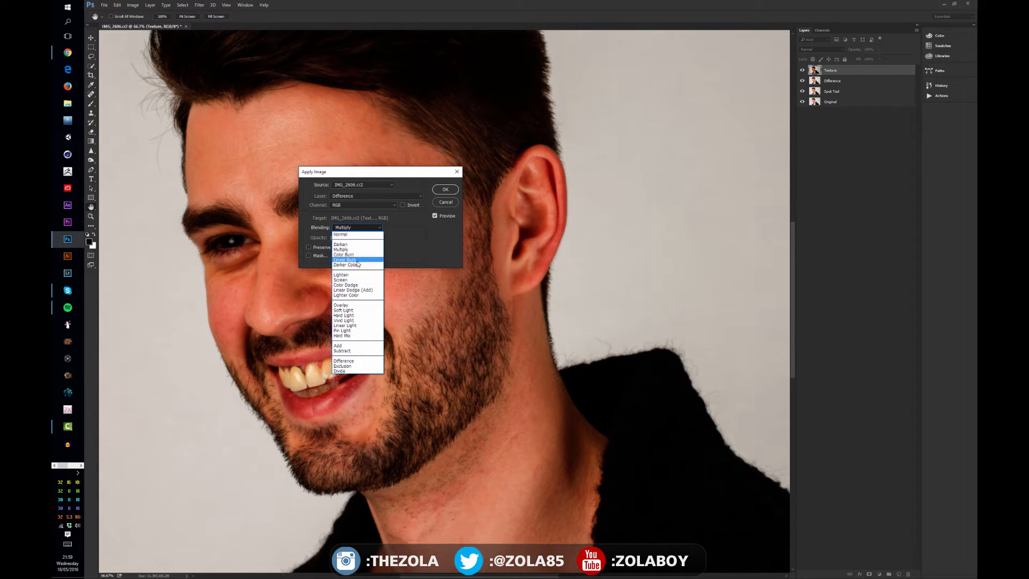
- Set the Apply Image blending to Subtract with scale 2 and offset 128, and apply it
{"action": "left_click", "coordinate": [367, 350]}
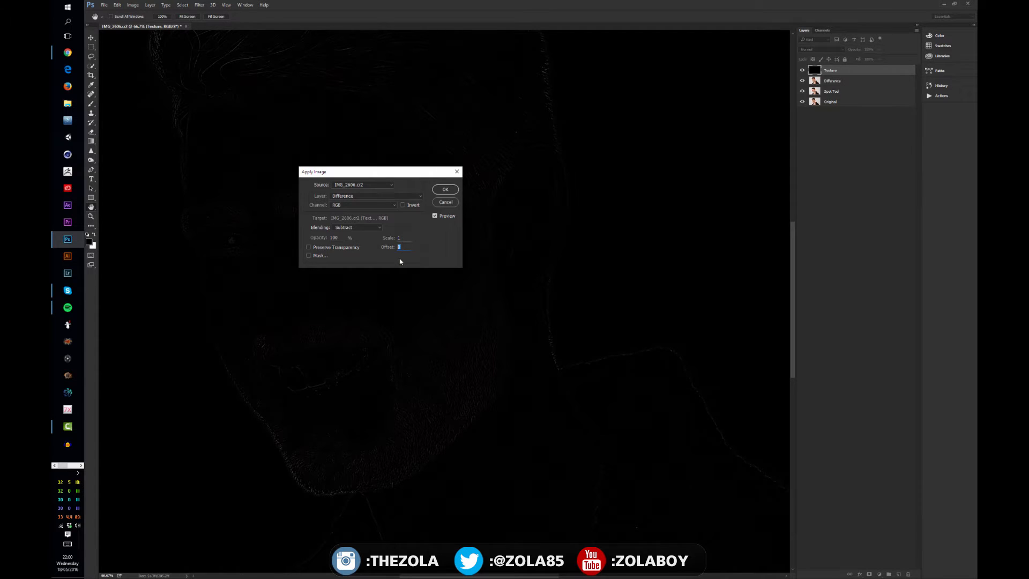
{"action": "type", "text": "128"}
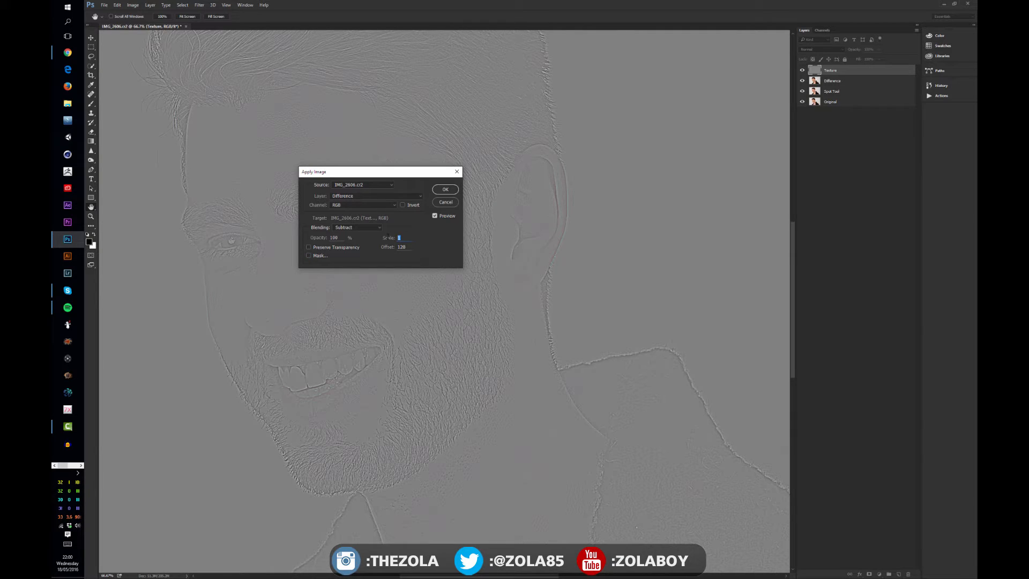
{"action": "key", "text": "Tab"}
{"action": "key", "text": "shift+Tab"}
{"action": "type", "text": "2"}
{"action": "key", "text": "Tab"}
{"action": "left_click", "coordinate": [445, 190]}
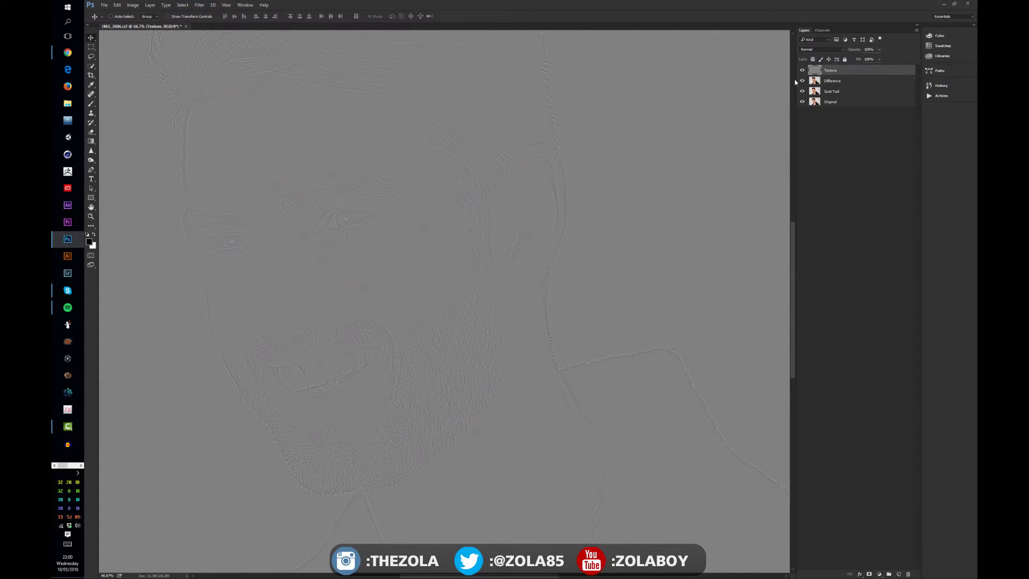
- Show only the Original layer and duplicate it
{"action": "left_click", "coordinate": [803, 101], "text": "alt"}
{"action": "left_click", "coordinate": [849, 107]}
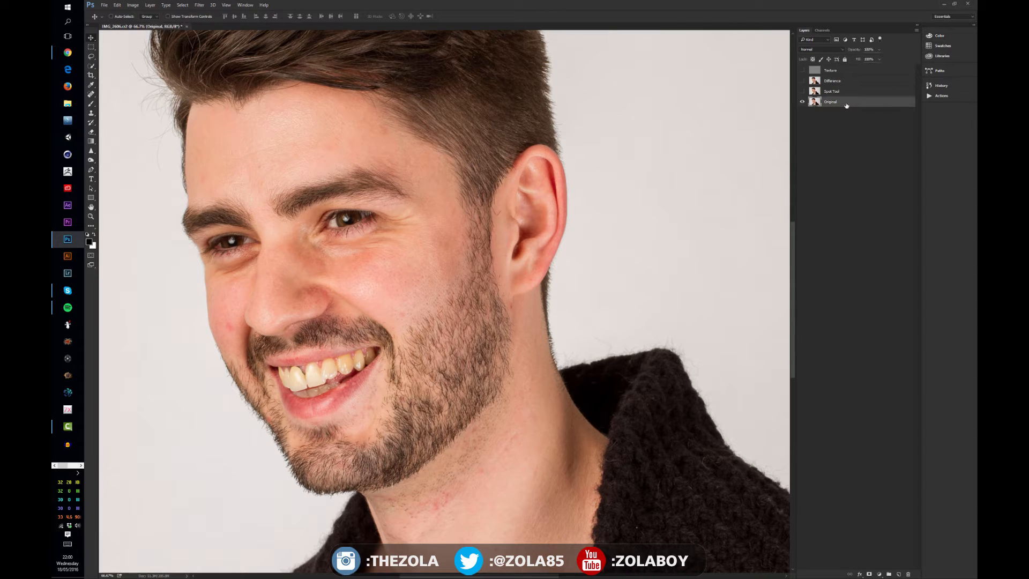
{"action": "key", "text": "ctrl+j"}
{"action": "left_click", "coordinate": [847, 112]}
{"action": "left_click", "coordinate": [847, 102]}
{"action": "left_click", "coordinate": [200, 5]}
{"action": "mouse_move", "coordinate": [226, 143]}
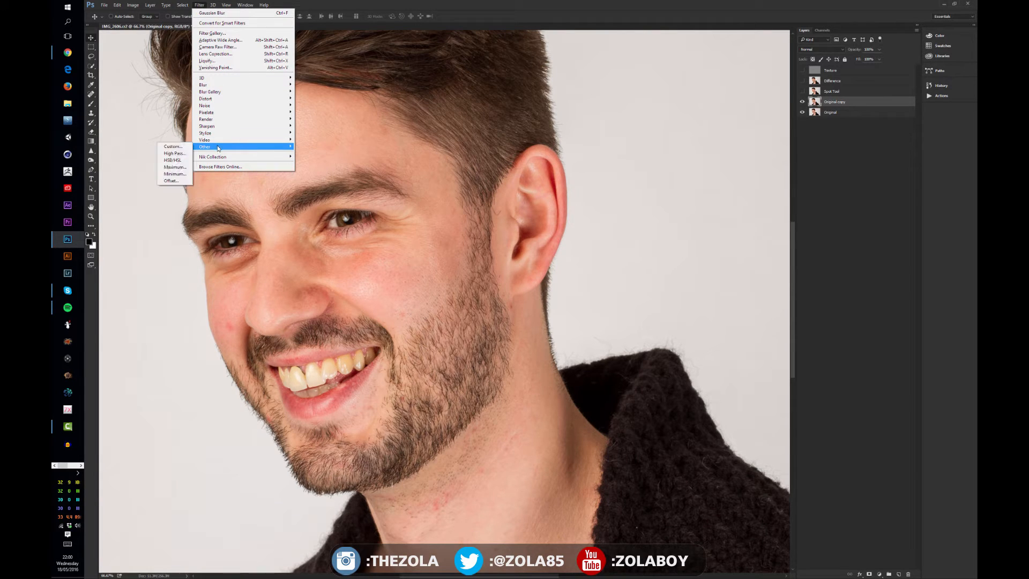
{"action": "left_click", "coordinate": [184, 156]}
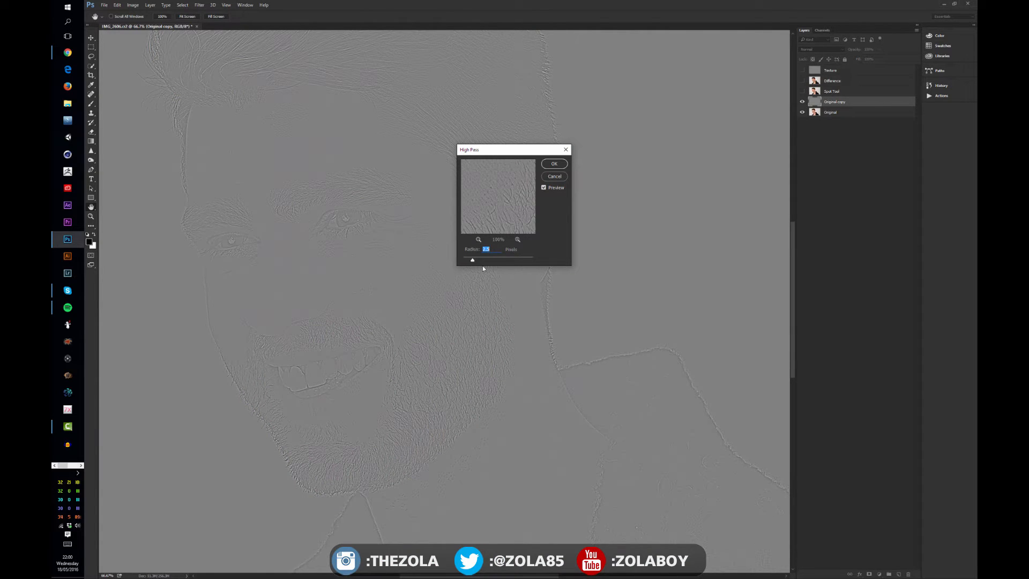
{"action": "left_click_drag", "start_coordinate": [474, 261], "coordinate": [473, 262]}
{"action": "left_click", "coordinate": [554, 177]}
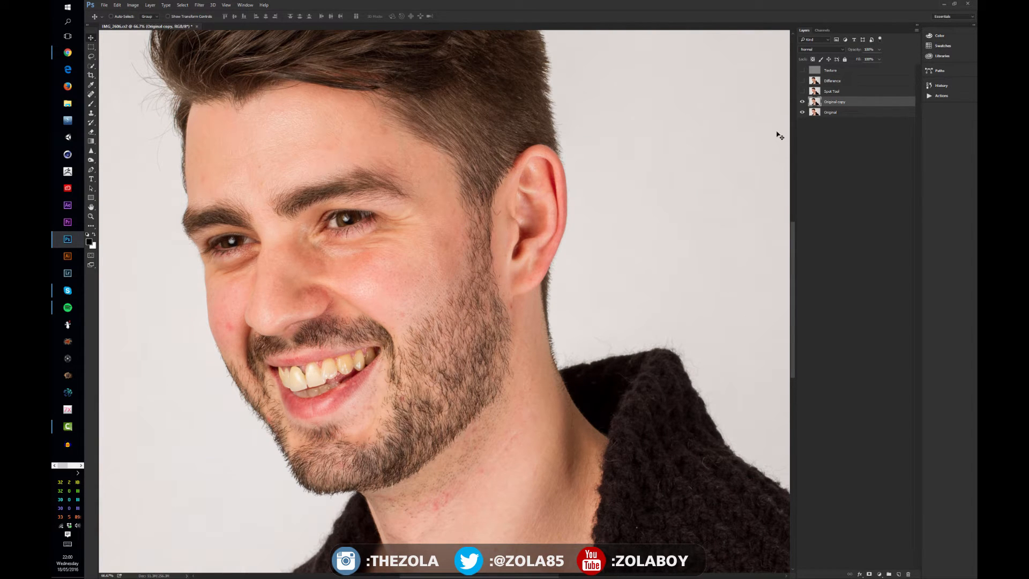
- Turn all layers back on and select the Texture layer
{"action": "left_click", "coordinate": [839, 92]}
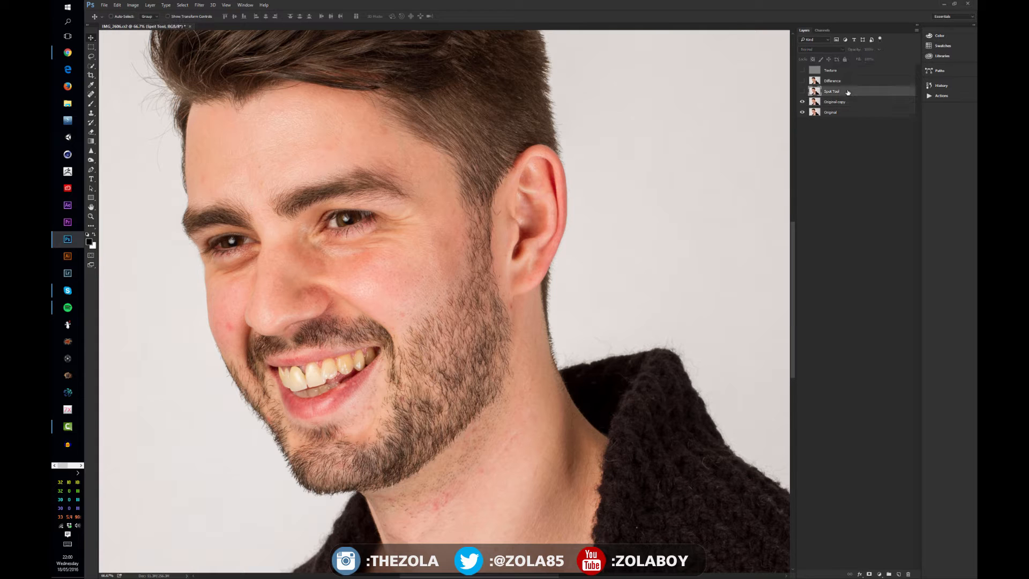
{"action": "left_click", "coordinate": [842, 82]}
{"action": "left_click", "coordinate": [802, 71]}
{"action": "left_click", "coordinate": [801, 71]}
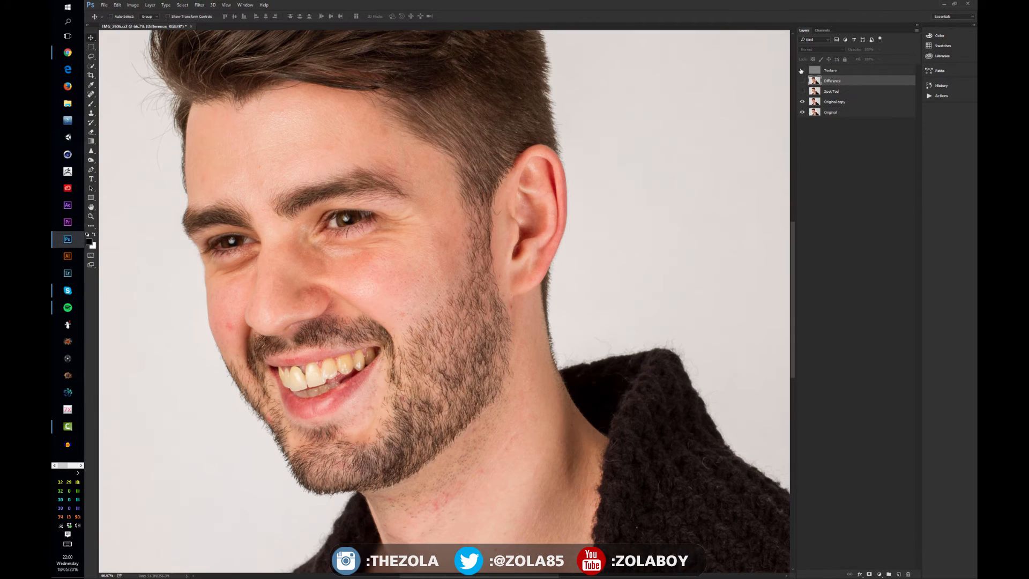
{"action": "left_click", "coordinate": [803, 92]}
{"action": "left_click", "coordinate": [802, 81]}
{"action": "left_click", "coordinate": [802, 71]}
{"action": "left_click", "coordinate": [840, 72]}
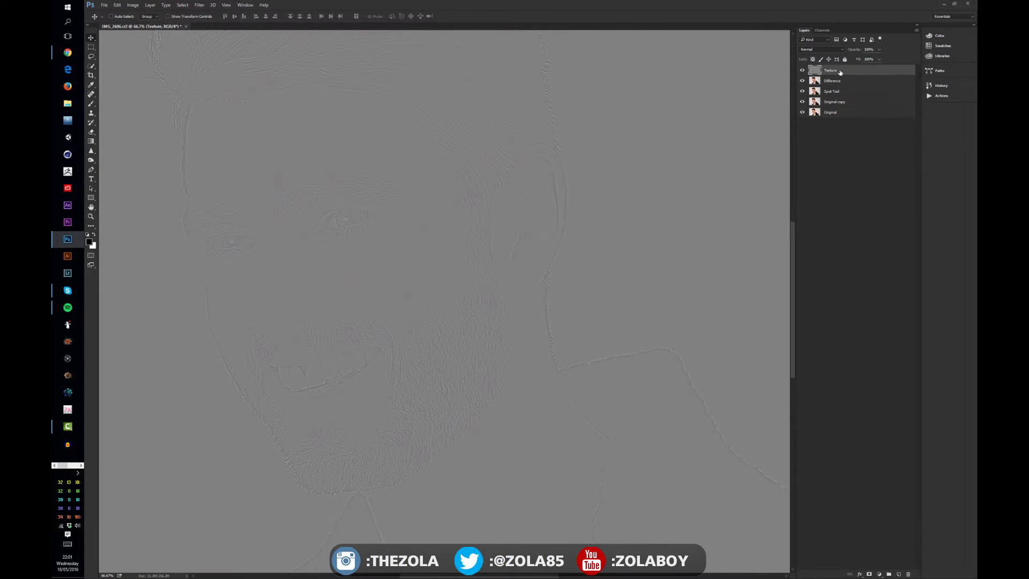
- Set the Texture layer's blend mode to Linear Light
{"action": "left_click", "coordinate": [840, 50]}
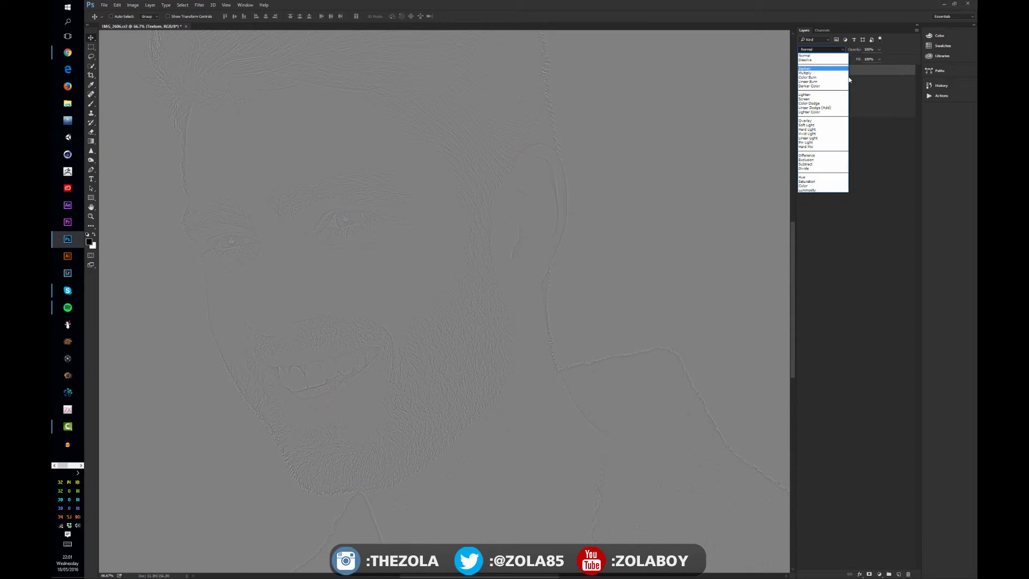
{"action": "left_click", "coordinate": [840, 138]}
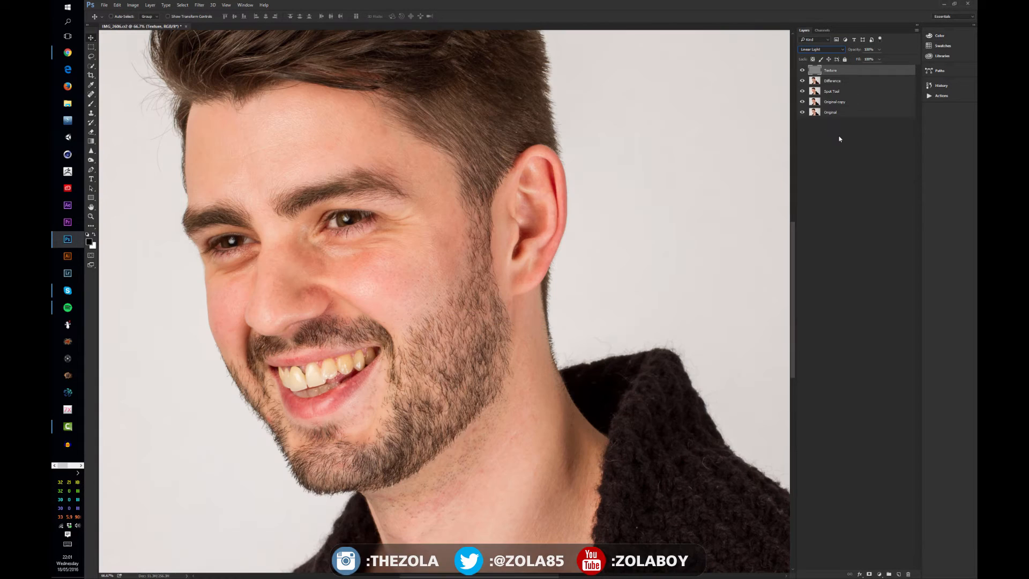
{"action": "left_click", "coordinate": [840, 139]}
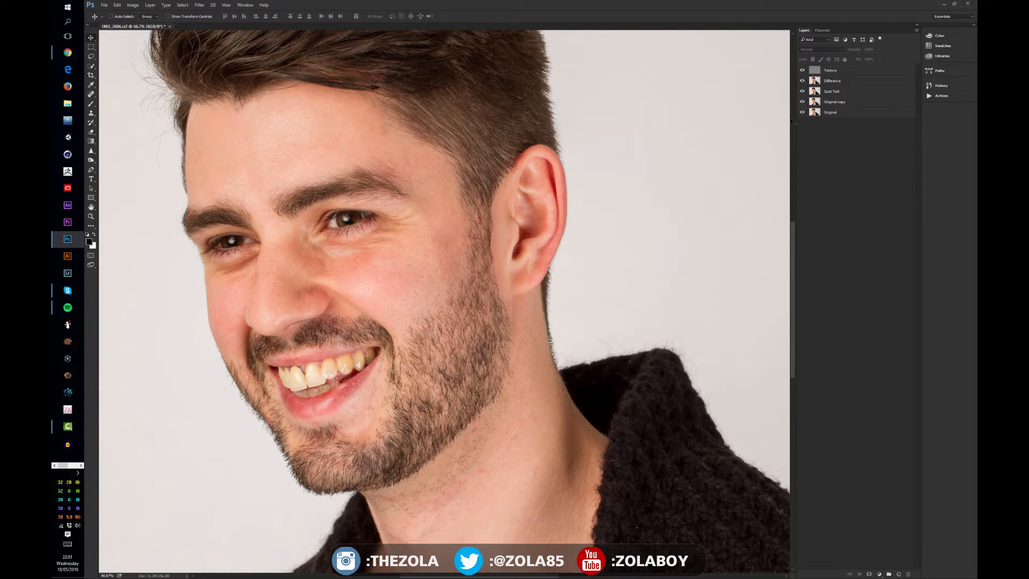
- Group the Texture and Difference layers together
{"action": "left_click", "coordinate": [841, 73]}
{"action": "left_click", "coordinate": [842, 80], "text": "shift"}
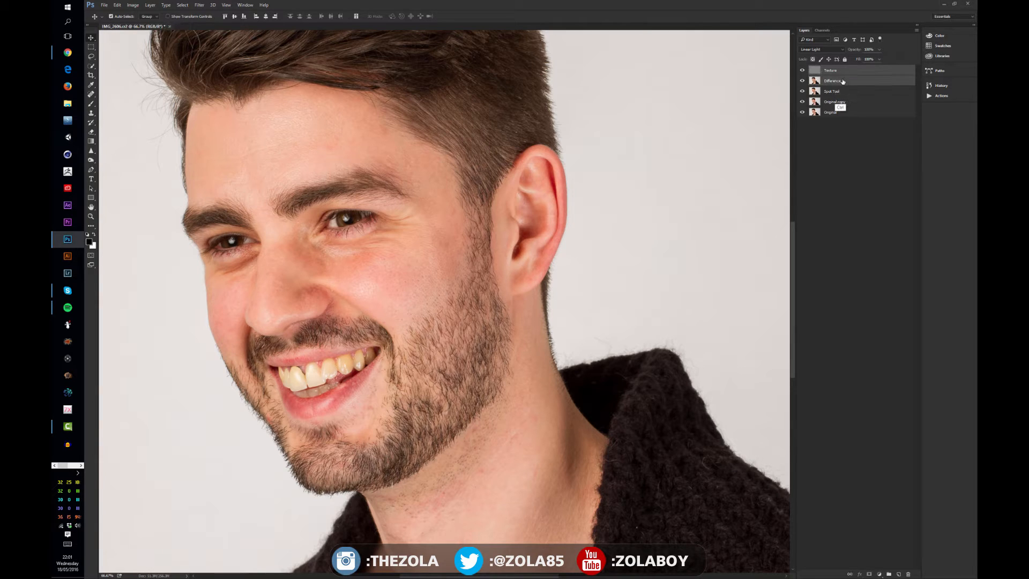
{"action": "key", "text": "ctrl+g"}
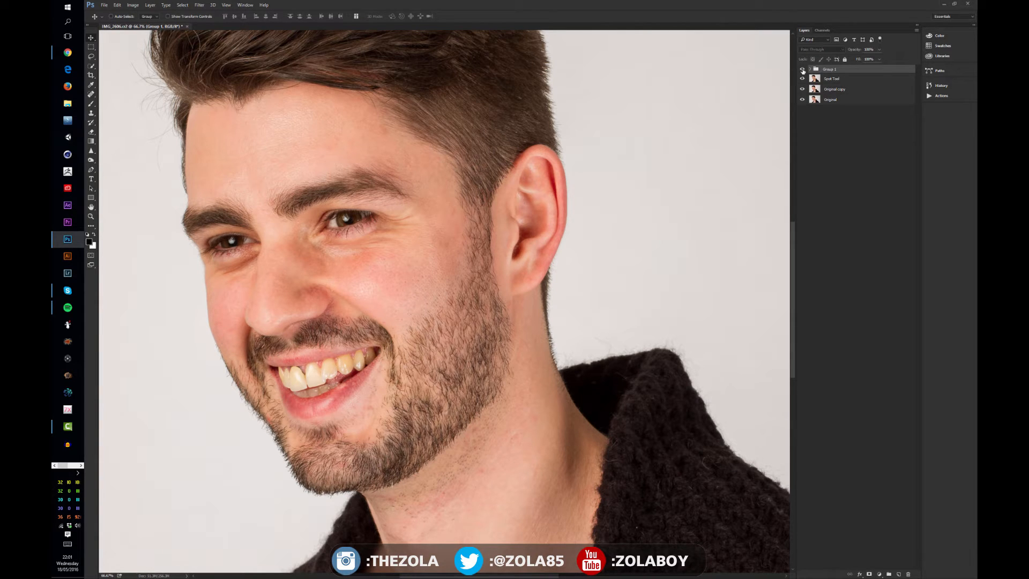
- Toggle the group's visibility to compare the retouched image with the version below it
{"action": "left_click", "coordinate": [802, 70]}
{"action": "left_click", "coordinate": [802, 70]}
{"action": "left_click", "coordinate": [811, 70]}
{"action": "left_click", "coordinate": [811, 71]}
{"action": "left_click", "coordinate": [833, 80]}
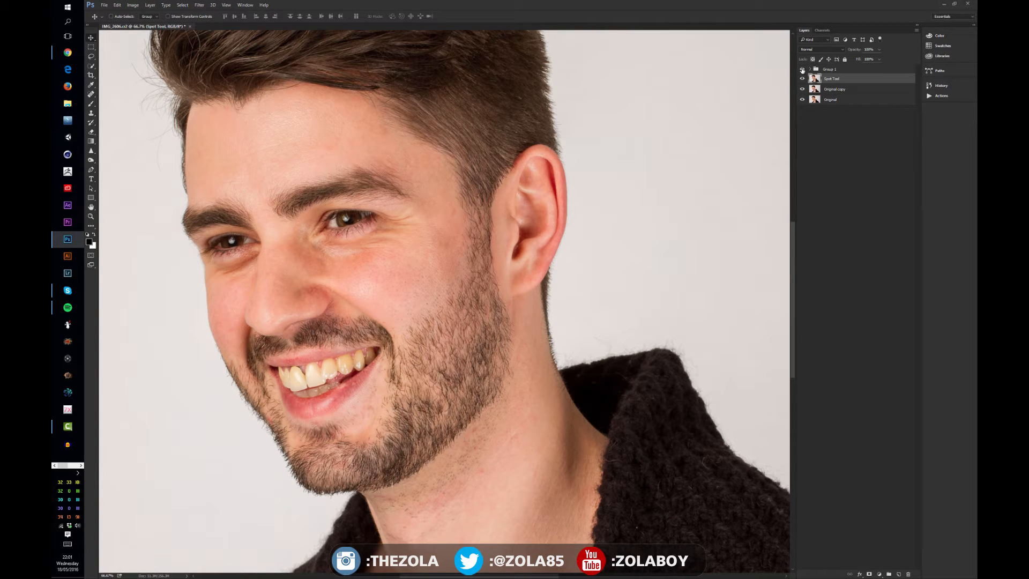
{"action": "left_click", "coordinate": [802, 71]}
{"action": "double_click", "coordinate": [830, 69]}
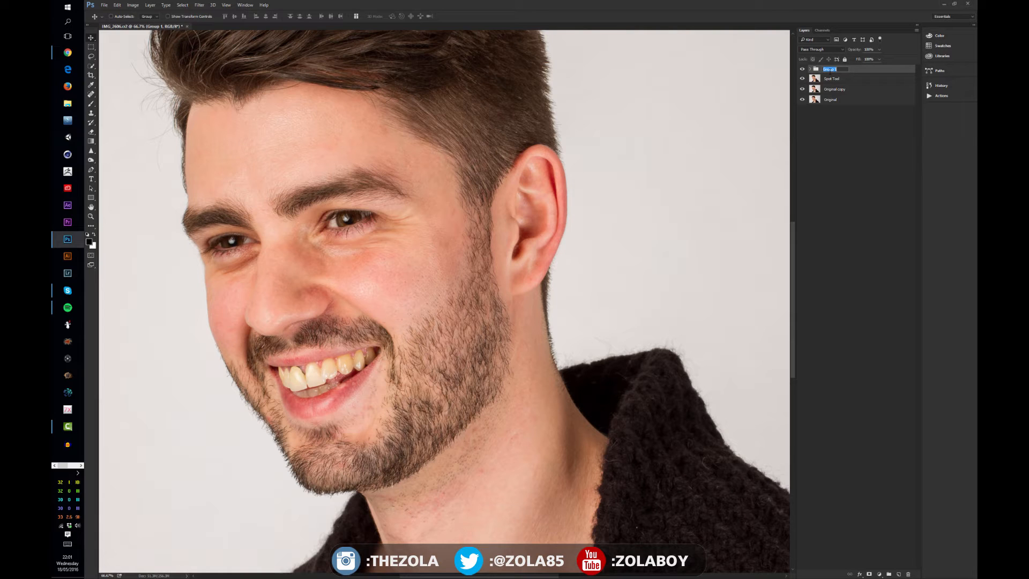
{"action": "left_click", "coordinate": [864, 136]}
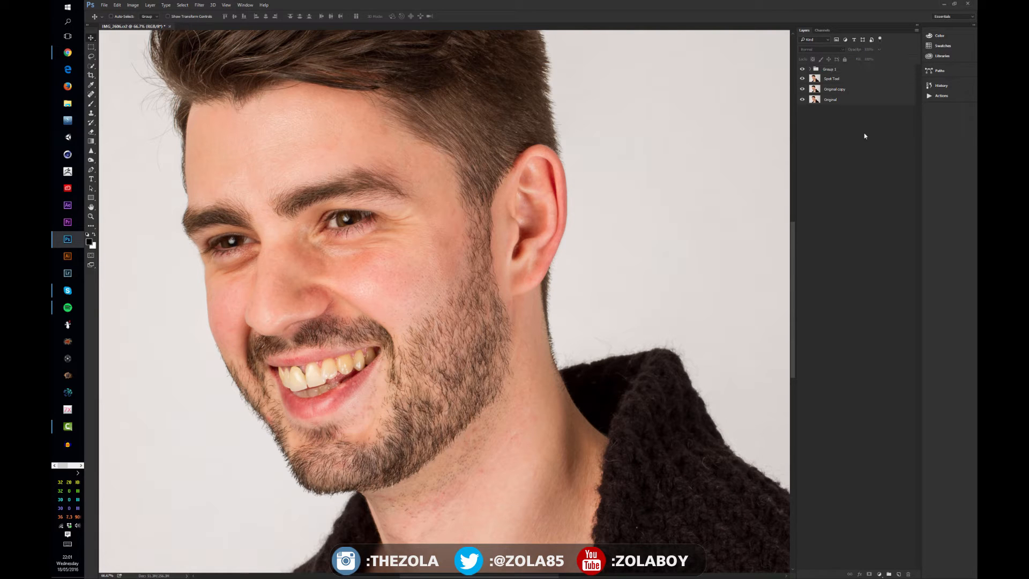
- Expand the group, toggle the Texture layer on and off, and select the Difference layer
{"action": "left_click", "coordinate": [810, 69]}
{"action": "left_click", "coordinate": [845, 79]}
{"action": "left_click", "coordinate": [802, 79], "text": "alt"}
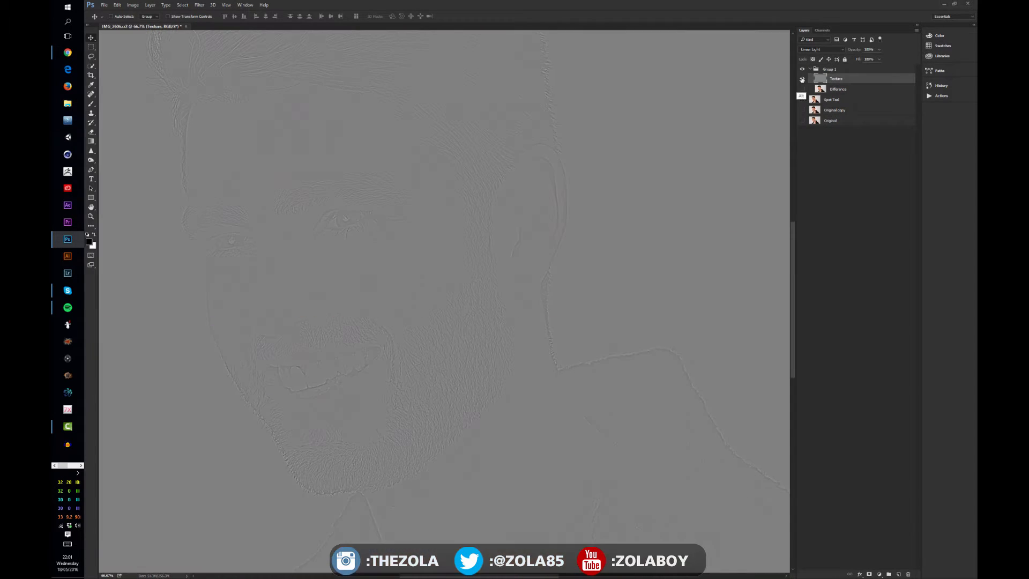
{"action": "left_click", "coordinate": [803, 79], "text": "alt"}
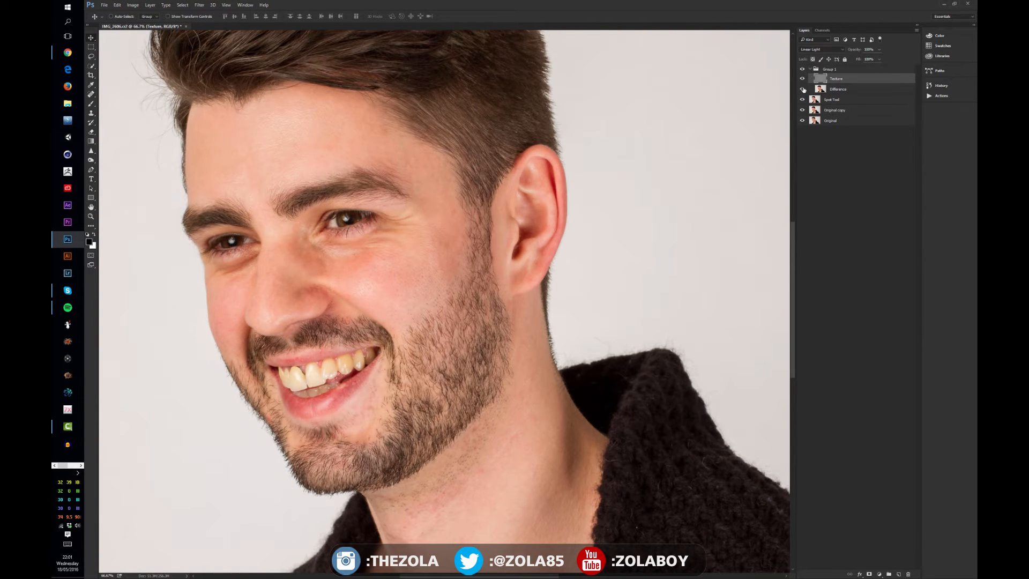
{"action": "left_click", "coordinate": [837, 90]}
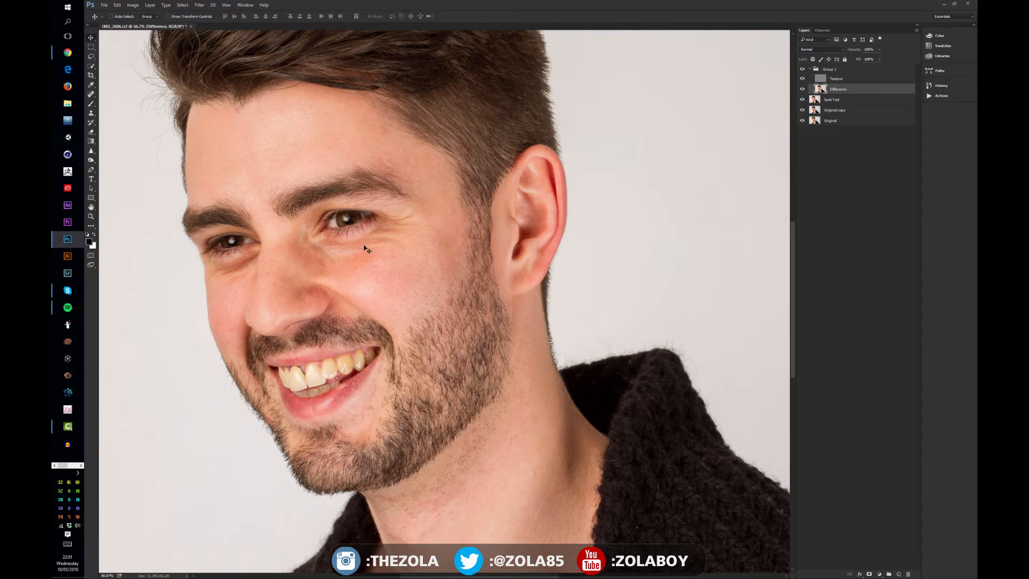
- Blur a patch of the cheek on the Difference layer with an enlarged Blur tool brush
{"action": "right_click", "coordinate": [91, 151]}
{"action": "left_click", "coordinate": [115, 155]}
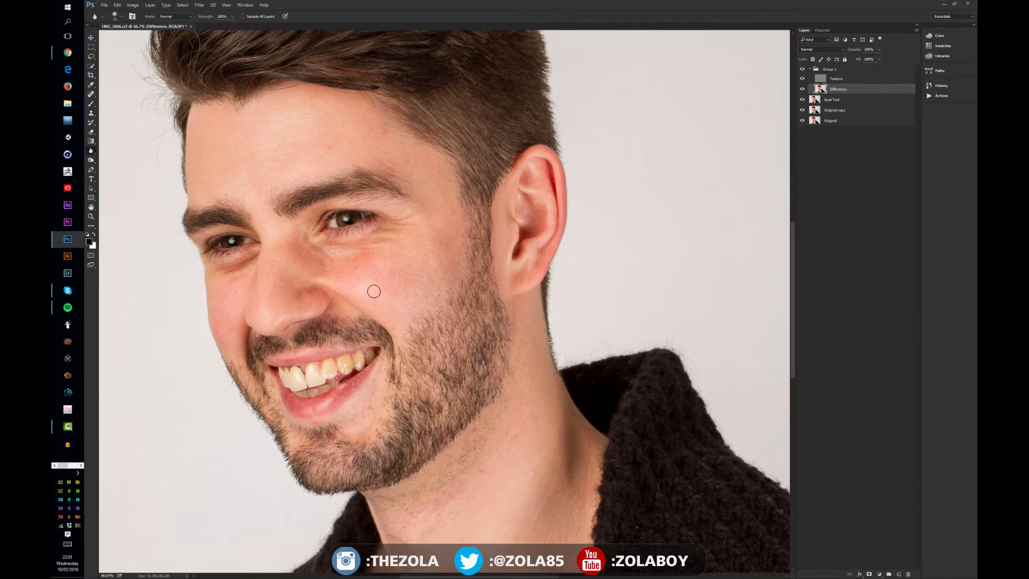
{"action": "key", "text": "bracketright"}
{"action": "key", "text": "bracketright"}
{"action": "key", "text": "bracketright"}
{"action": "key", "text": "bracketright"}
{"action": "key", "text": "bracketright"}
{"action": "key", "text": "bracketright"}
{"action": "key", "text": "bracketright"}
{"action": "key", "text": "bracketright"}
{"action": "mouse_move", "coordinate": [385, 276]}
{"action": "left_mouse_down"}
{"action": "mouse_move", "coordinate": [375, 279]}
{"action": "mouse_move", "coordinate": [402, 277]}
{"action": "left_mouse_up"}
- Switch to the Lasso tool and set its feather to 30 px
{"action": "left_click", "coordinate": [92, 56]}
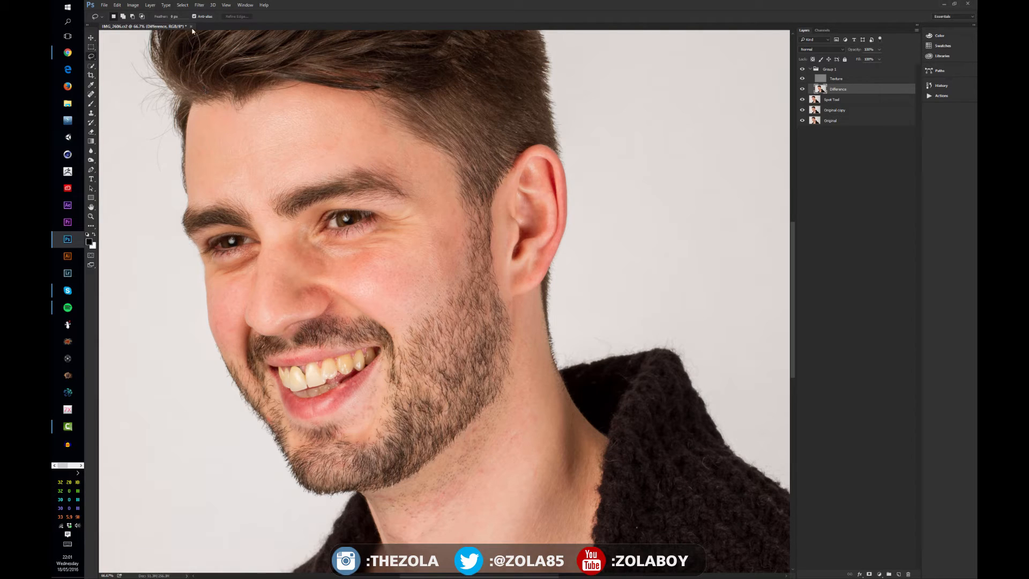
{"action": "left_click", "coordinate": [174, 17]}
{"action": "type", "text": "30"}
{"action": "key", "text": "Return"}
- Lasso an area of the cheek beside the ear and preview the selection in Quick Mask
{"action": "scroll", "coordinate": [418, 354], "scroll_direction": "down", "scroll_amount": 3}
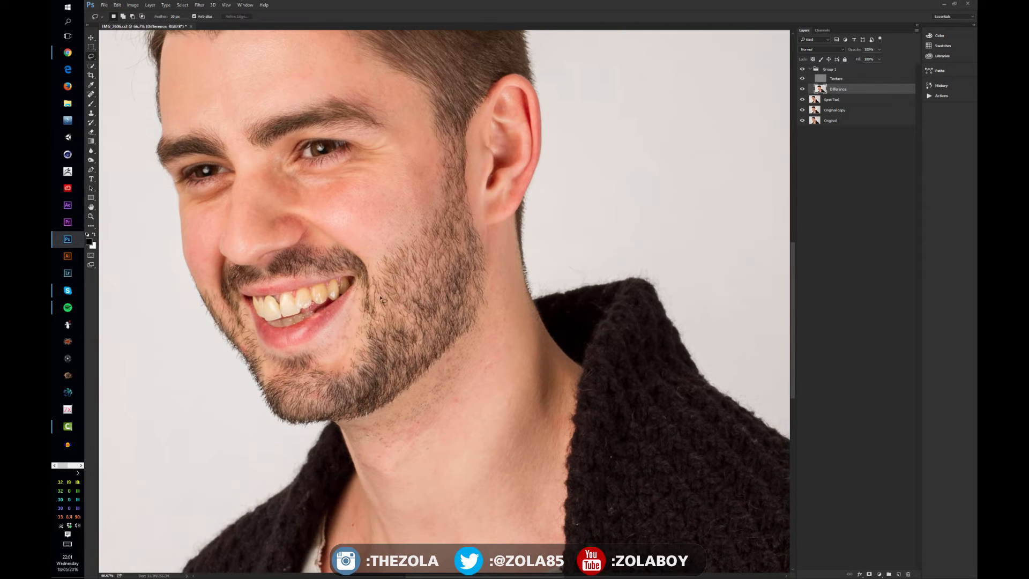
{"action": "mouse_move", "coordinate": [368, 253]}
{"action": "left_mouse_down"}
{"action": "mouse_move", "coordinate": [388, 264]}
{"action": "mouse_move", "coordinate": [386, 244]}
{"action": "left_mouse_up"}
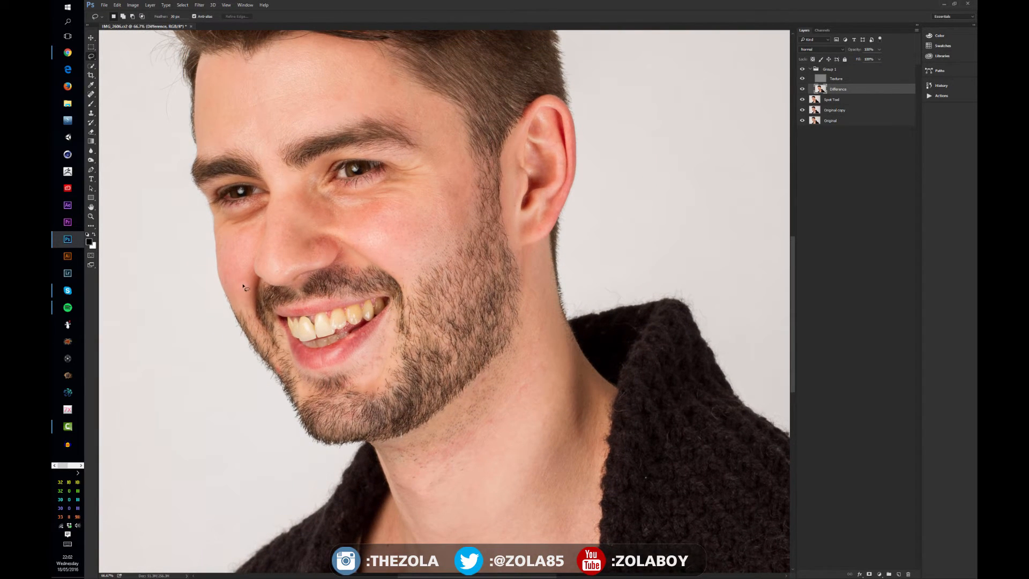
{"action": "mouse_move", "coordinate": [285, 218]}
{"action": "left_mouse_down"}
{"action": "mouse_move", "coordinate": [285, 235]}
{"action": "mouse_move", "coordinate": [280, 228]}
{"action": "left_mouse_up"}
{"action": "mouse_move", "coordinate": [442, 185]}
{"action": "left_mouse_down"}
{"action": "mouse_move", "coordinate": [440, 208]}
{"action": "mouse_move", "coordinate": [462, 216]}
{"action": "left_mouse_up"}
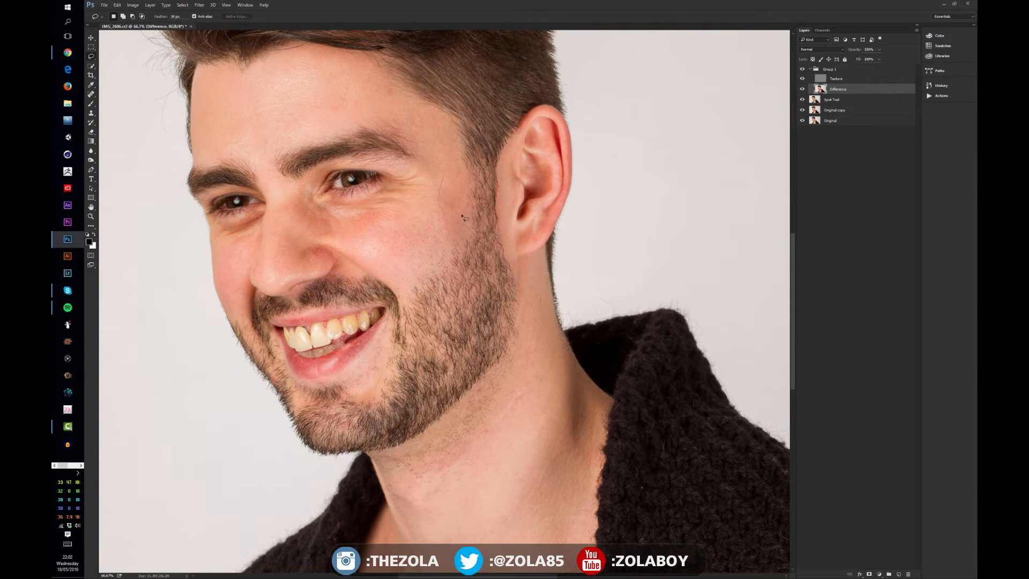
{"action": "left_click_drag", "start_coordinate": [449, 165], "coordinate": [472, 209]}
{"action": "key", "text": "q"}
{"action": "key", "text": "q"}
{"action": "key", "text": "q"}
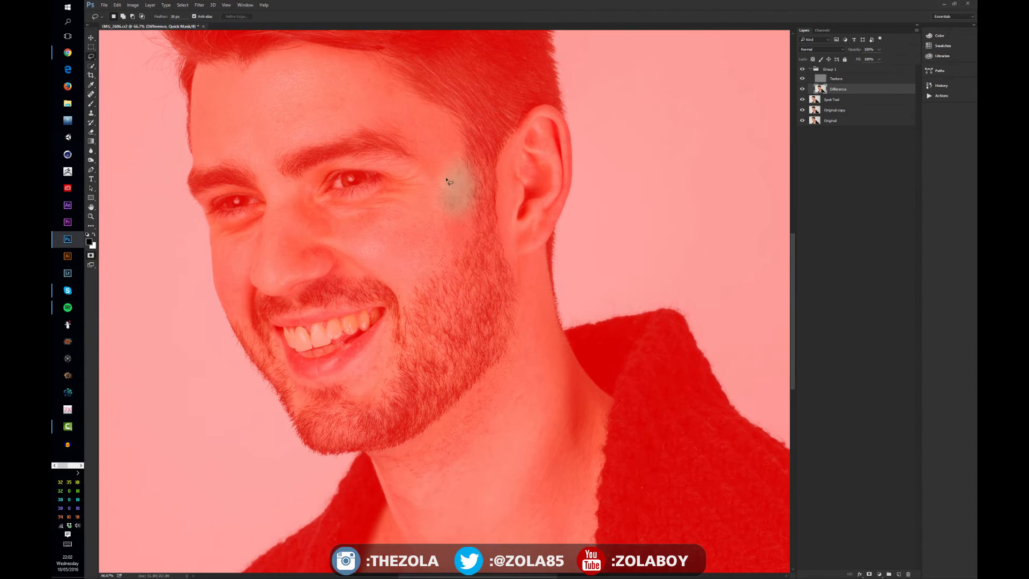
{"action": "key", "text": "q"}
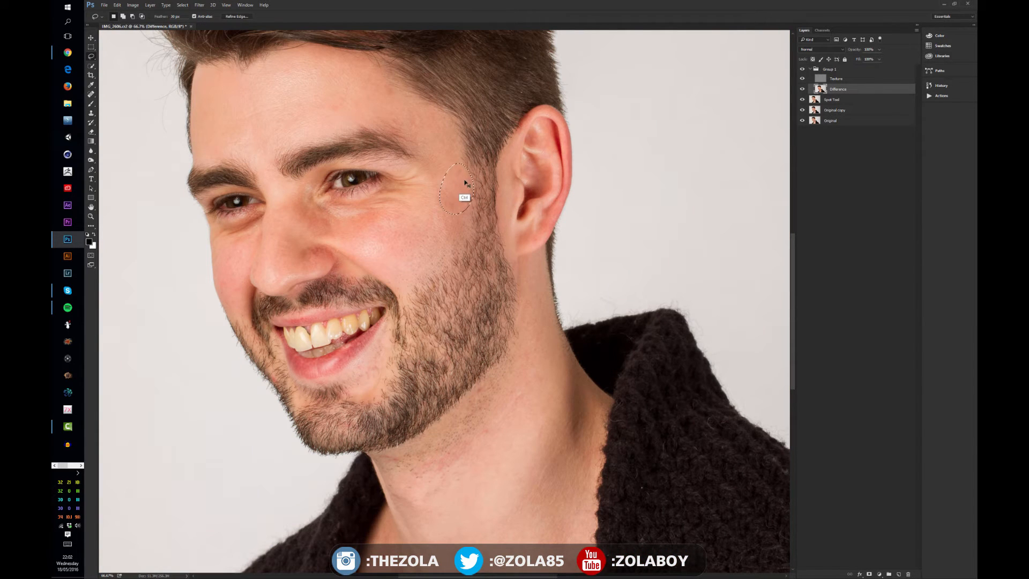
- Deselect and redraw the lasso selection over the upper cheek next to the ear
{"action": "key", "text": "ctrl+d"}
{"action": "mouse_move", "coordinate": [454, 151]}
{"action": "left_mouse_down"}
{"action": "mouse_move", "coordinate": [440, 211]}
{"action": "mouse_move", "coordinate": [463, 225]}
{"action": "mouse_move", "coordinate": [460, 146]}
{"action": "left_mouse_up"}
{"action": "key", "text": "q"}
{"action": "key", "text": "q"}
- Apply a Gaussian Blur to the feathered cheek selection on the Difference layer
{"action": "left_click", "coordinate": [199, 5]}
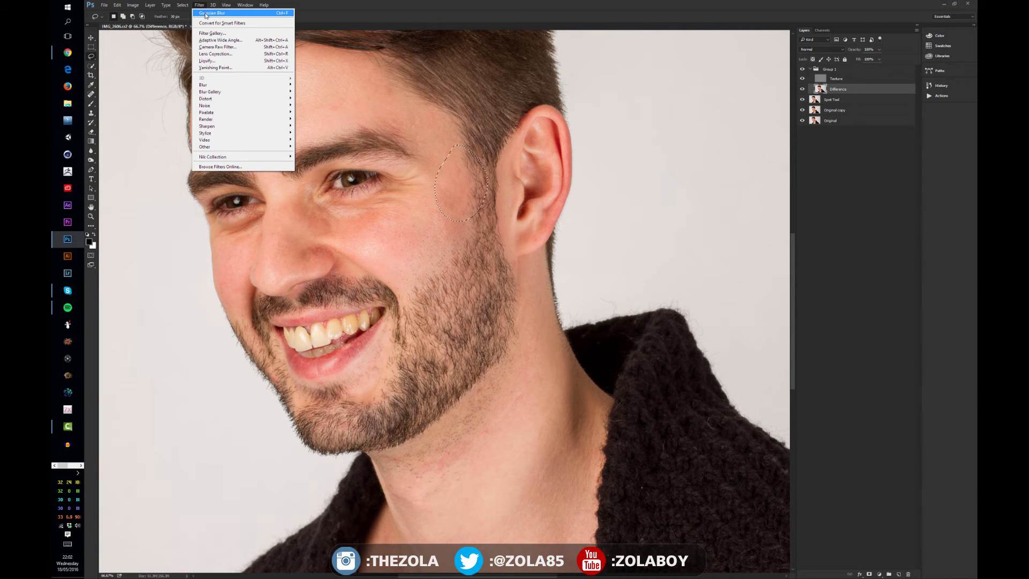
{"action": "mouse_move", "coordinate": [212, 86]}
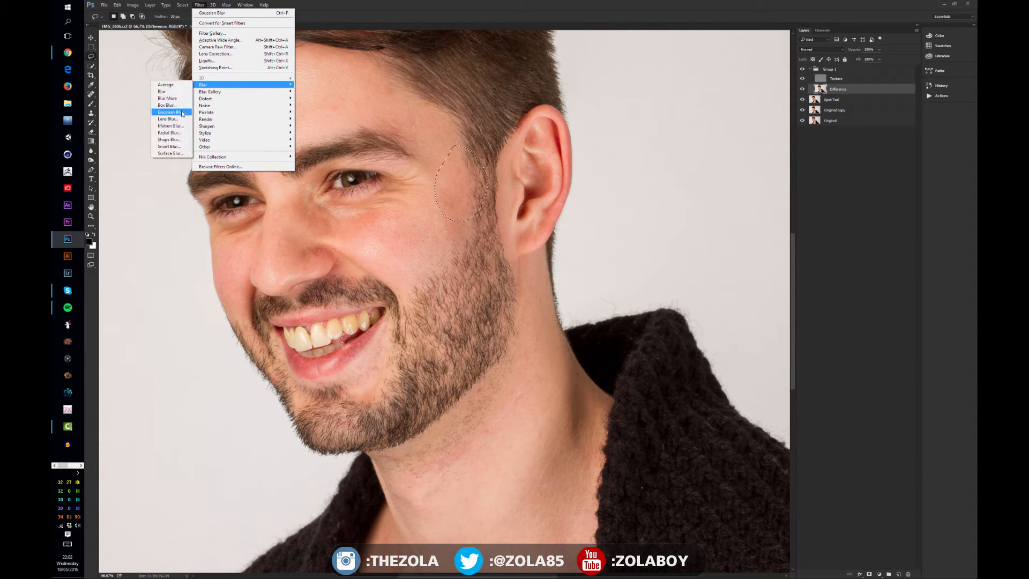
{"action": "left_click", "coordinate": [181, 112]}
{"action": "left_click_drag", "start_coordinate": [355, 428], "coordinate": [368, 429]}
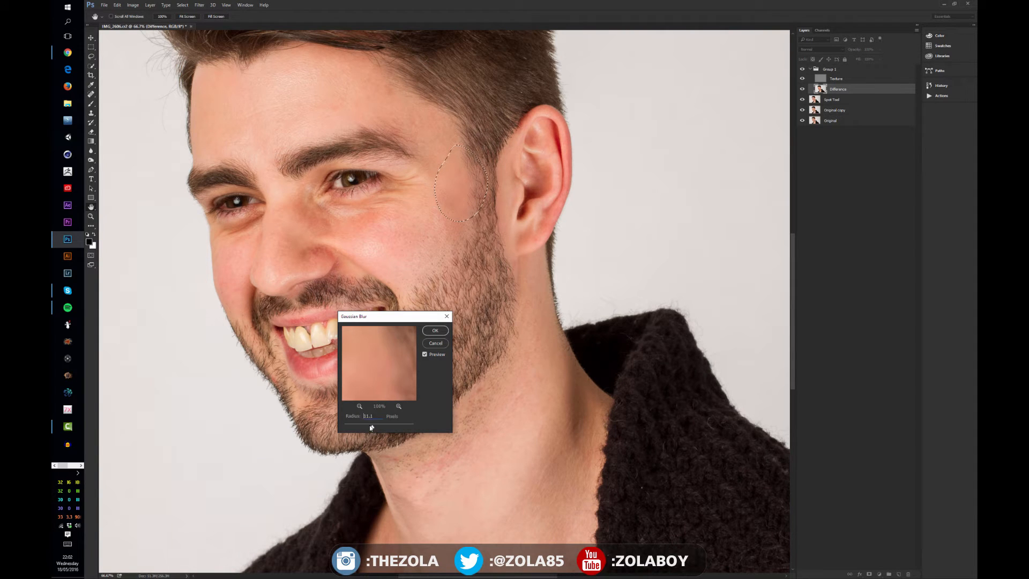
{"action": "left_click_drag", "start_coordinate": [369, 426], "coordinate": [376, 428]}
{"action": "left_click", "coordinate": [435, 330]}
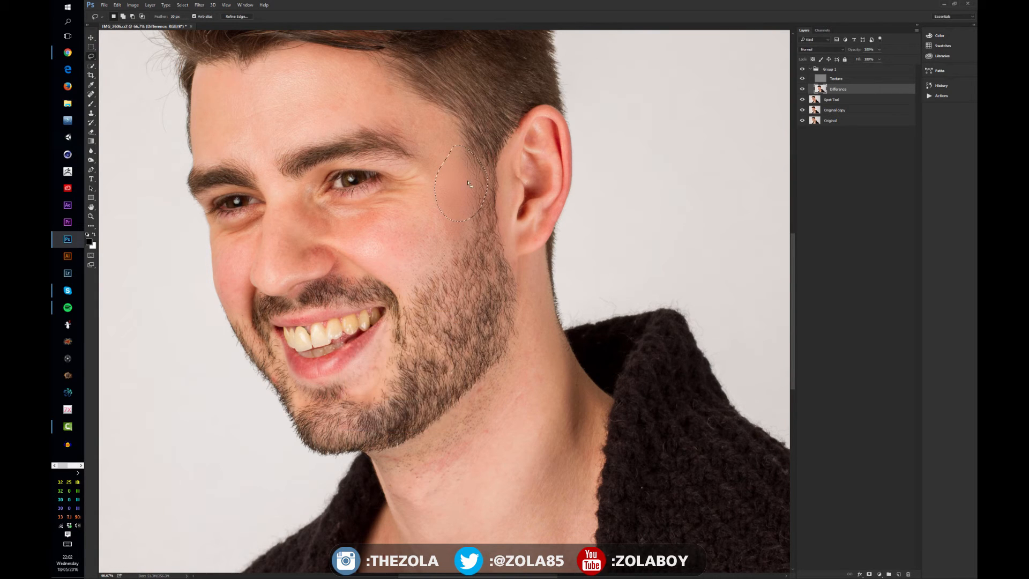
- Lasso patches of the cheek and jaw on the Difference layer, deselecting after each
{"action": "left_click", "coordinate": [480, 270]}
{"action": "mouse_move", "coordinate": [409, 223]}
{"action": "left_mouse_down"}
{"action": "mouse_move", "coordinate": [354, 217]}
{"action": "mouse_move", "coordinate": [381, 264]}
{"action": "mouse_move", "coordinate": [416, 273]}
{"action": "mouse_move", "coordinate": [430, 245]}
{"action": "left_mouse_up"}
{"action": "left_click", "coordinate": [407, 268]}
{"action": "mouse_move", "coordinate": [293, 191]}
{"action": "left_mouse_down"}
{"action": "mouse_move", "coordinate": [287, 225]}
{"action": "mouse_move", "coordinate": [333, 238]}
{"action": "mouse_move", "coordinate": [334, 219]}
{"action": "mouse_move", "coordinate": [284, 196]}
{"action": "left_mouse_up"}
{"action": "mouse_move", "coordinate": [238, 237]}
{"action": "left_mouse_down"}
{"action": "mouse_move", "coordinate": [219, 265]}
{"action": "mouse_move", "coordinate": [226, 301]}
{"action": "mouse_move", "coordinate": [239, 310]}
{"action": "mouse_move", "coordinate": [247, 247]}
{"action": "left_mouse_up"}
{"action": "key", "text": "ctrl"}
{"action": "key", "text": "ctrl+d"}
- Lasso patches on the forehead and neck of the Difference layer, then deselect
{"action": "left_click_drag", "start_coordinate": [348, 199], "coordinate": [360, 230]}
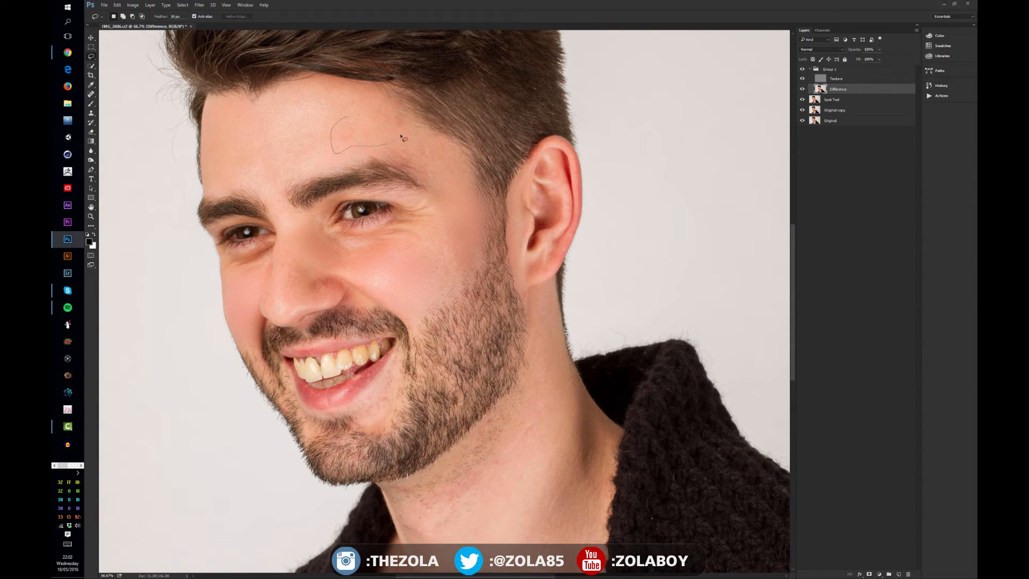
{"action": "mouse_move", "coordinate": [378, 91]}
{"action": "left_mouse_down"}
{"action": "mouse_move", "coordinate": [346, 88]}
{"action": "mouse_move", "coordinate": [338, 114]}
{"action": "left_mouse_up"}
{"action": "left_click_drag", "start_coordinate": [490, 372], "coordinate": [476, 299]}
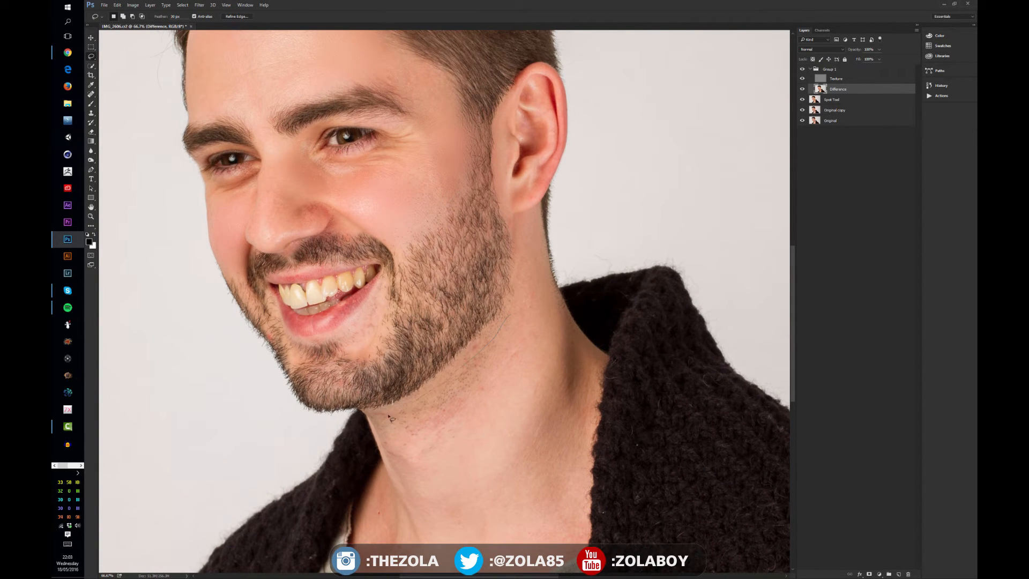
{"action": "mouse_move", "coordinate": [444, 455]}
{"action": "left_mouse_down"}
{"action": "mouse_move", "coordinate": [535, 366]}
{"action": "mouse_move", "coordinate": [533, 314]}
{"action": "left_mouse_up"}
{"action": "key", "text": "ctrl+d"}
- Lasso patches on the neck and beside the nose, then deselect
{"action": "left_click_drag", "start_coordinate": [531, 417], "coordinate": [525, 351]}
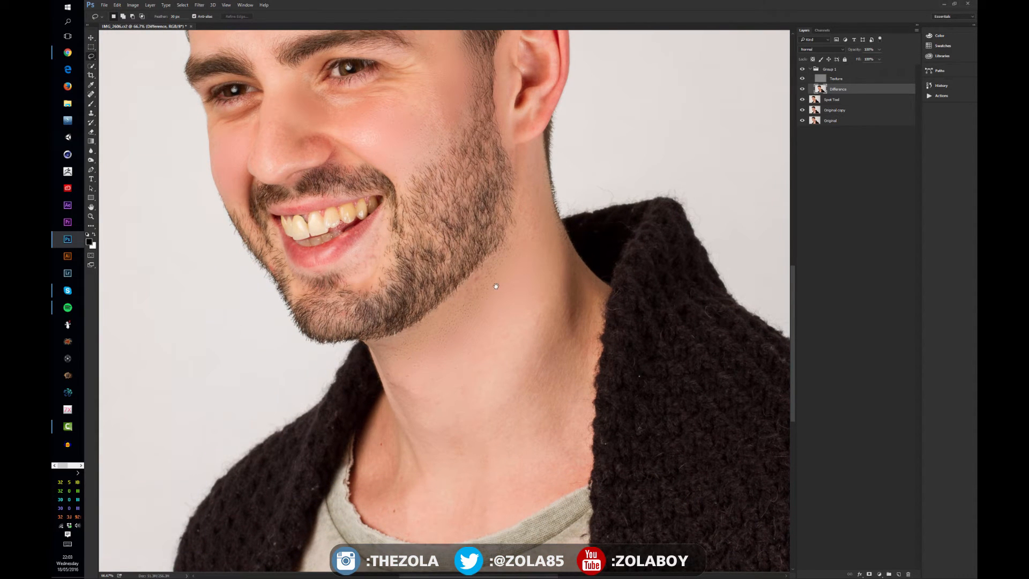
{"action": "left_click_drag", "start_coordinate": [373, 132], "coordinate": [393, 223]}
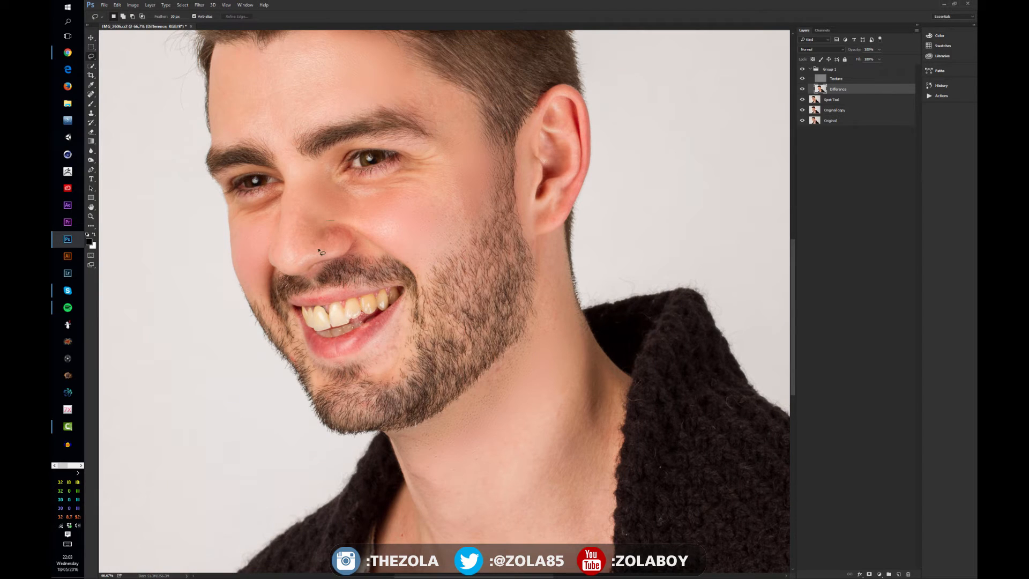
{"action": "left_click_drag", "start_coordinate": [354, 245], "coordinate": [349, 230]}
{"action": "key", "text": "ctrl+d"}
- Try filling a lasso selection on the cheek and undo the fill
{"action": "left_click_drag", "start_coordinate": [464, 293], "coordinate": [452, 263]}
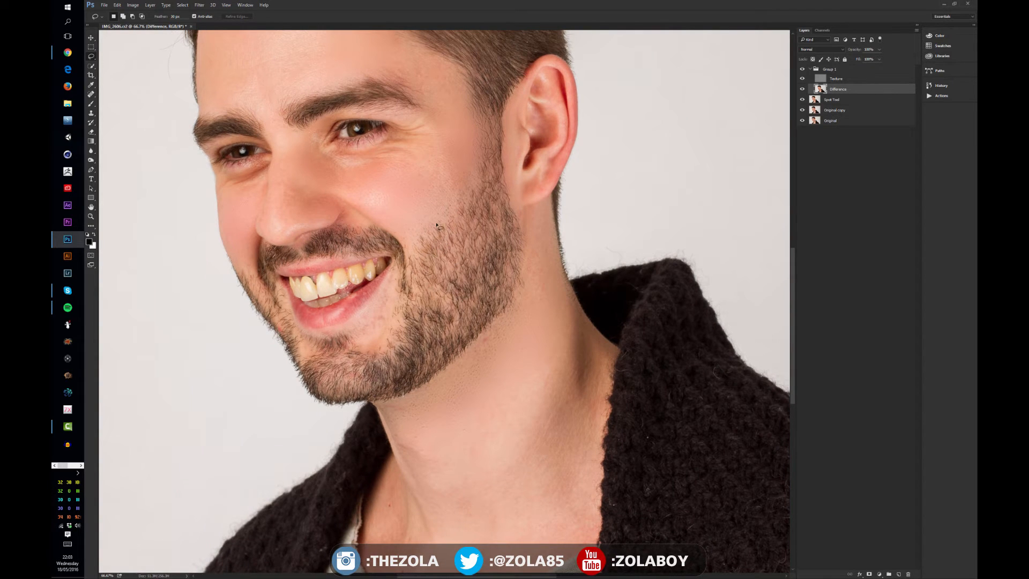
{"action": "mouse_move", "coordinate": [436, 225]}
{"action": "left_mouse_down"}
{"action": "mouse_move", "coordinate": [420, 301]}
{"action": "mouse_move", "coordinate": [480, 295]}
{"action": "mouse_move", "coordinate": [445, 215]}
{"action": "left_mouse_up"}
{"action": "key", "text": "ctrl+BackSpace"}
{"action": "key", "text": "ctrl+alt+z"}
{"action": "key", "text": "ctrl+alt+z"}
- Lasso the cheek beside the ear and add a layer mask to the Difference layer
{"action": "left_click_drag", "start_coordinate": [471, 253], "coordinate": [491, 265]}
{"action": "left_click_drag", "start_coordinate": [472, 217], "coordinate": [493, 267]}
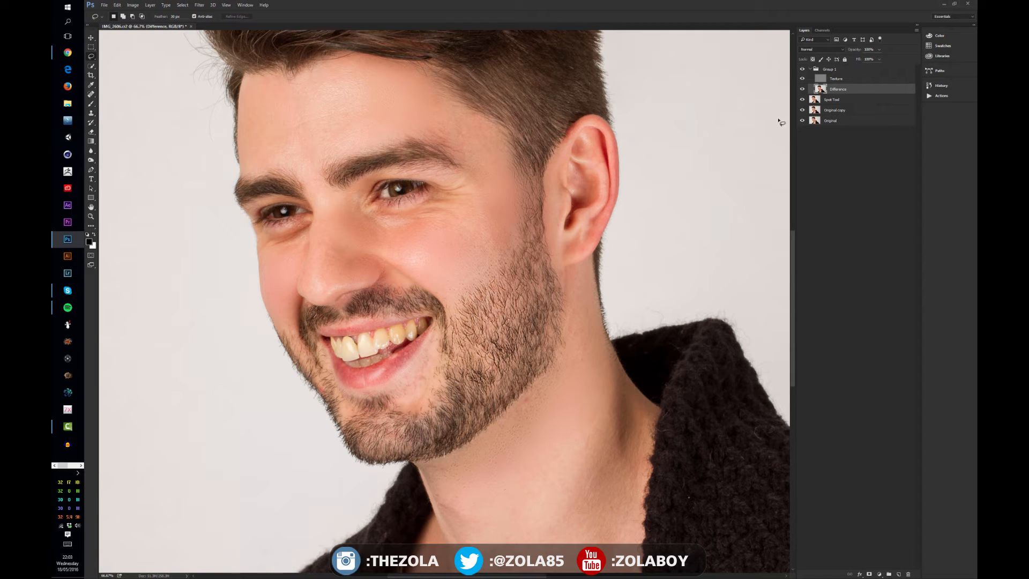
{"action": "key", "text": "b"}
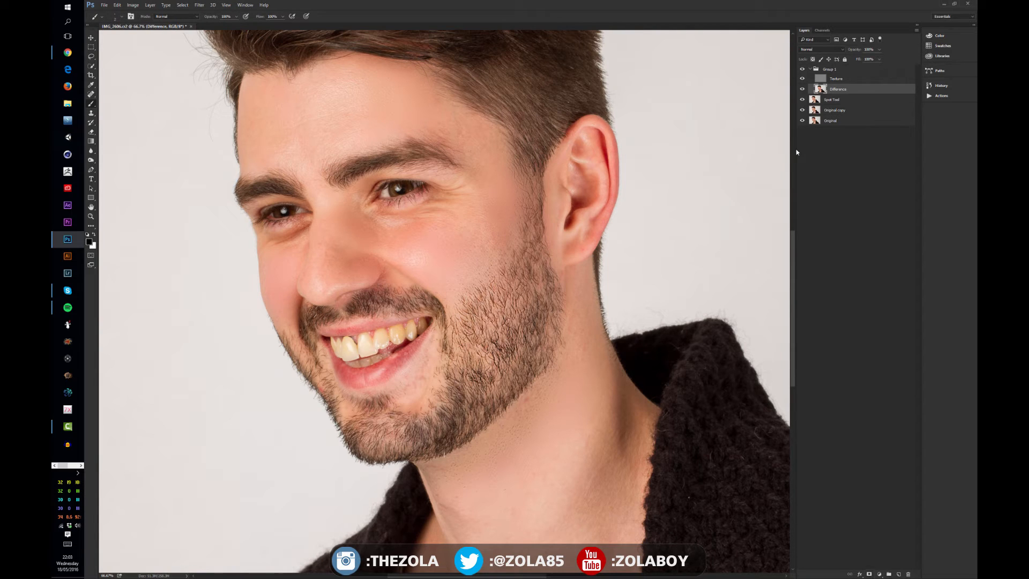
{"action": "left_click", "coordinate": [869, 575]}
- Choose a large soft round brush preset for the Brush tool
{"action": "mouse_move", "coordinate": [977, 126]}
{"action": "left_mouse_down"}
{"action": "mouse_move", "coordinate": [655, 92]}
{"action": "mouse_move", "coordinate": [547, 67]}
{"action": "left_mouse_up"}
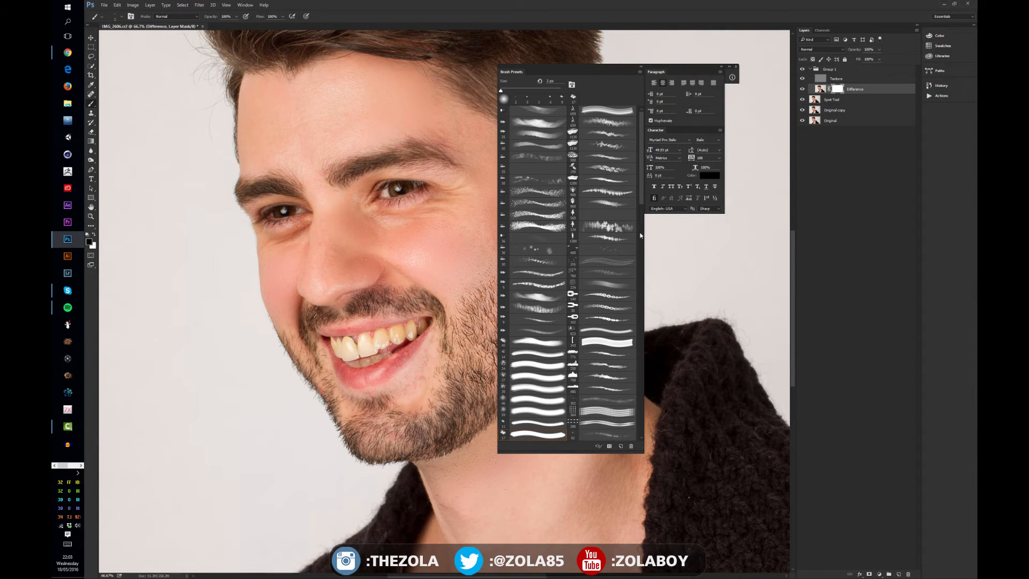
{"action": "left_click_drag", "start_coordinate": [644, 165], "coordinate": [661, 354]}
{"action": "left_click", "coordinate": [606, 336]}
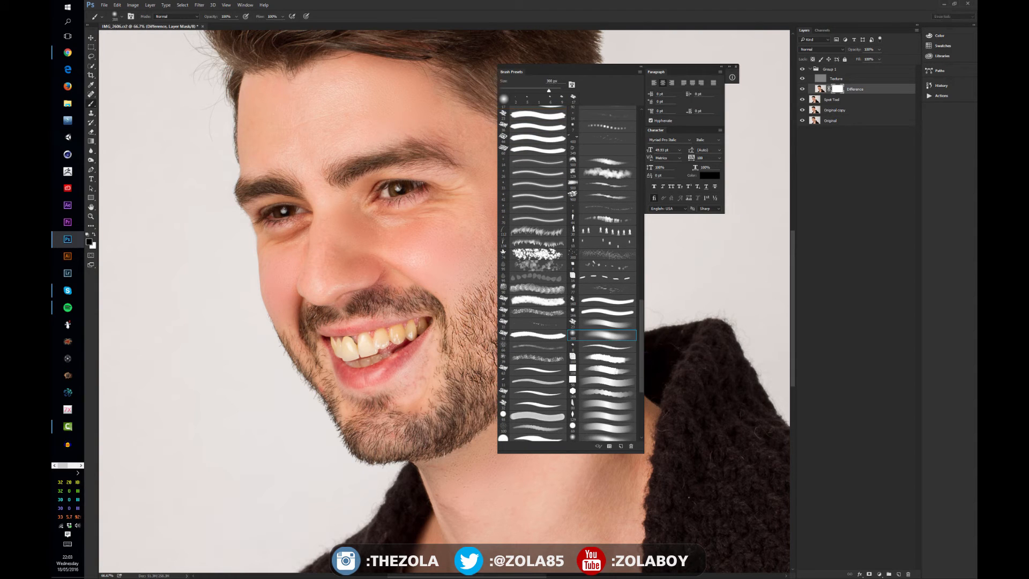
{"action": "left_click_drag", "start_coordinate": [622, 70], "coordinate": [977, 120]}
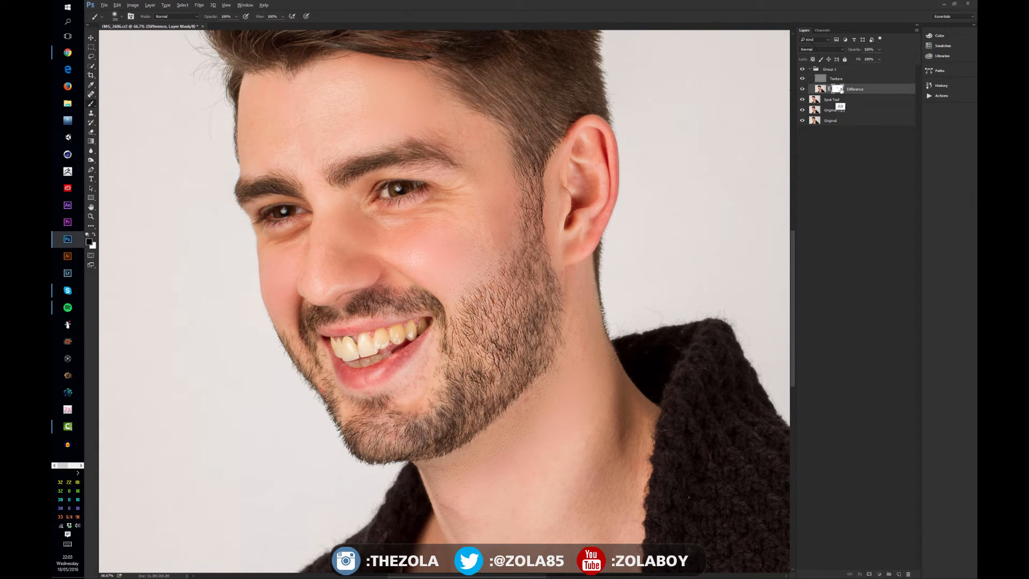
- View the Difference layer's mask on its own and return to the image
{"action": "left_click", "coordinate": [839, 89], "text": "alt"}
{"action": "left_click", "coordinate": [842, 90], "text": "alt"}
{"action": "left_click", "coordinate": [842, 90], "text": "alt"}
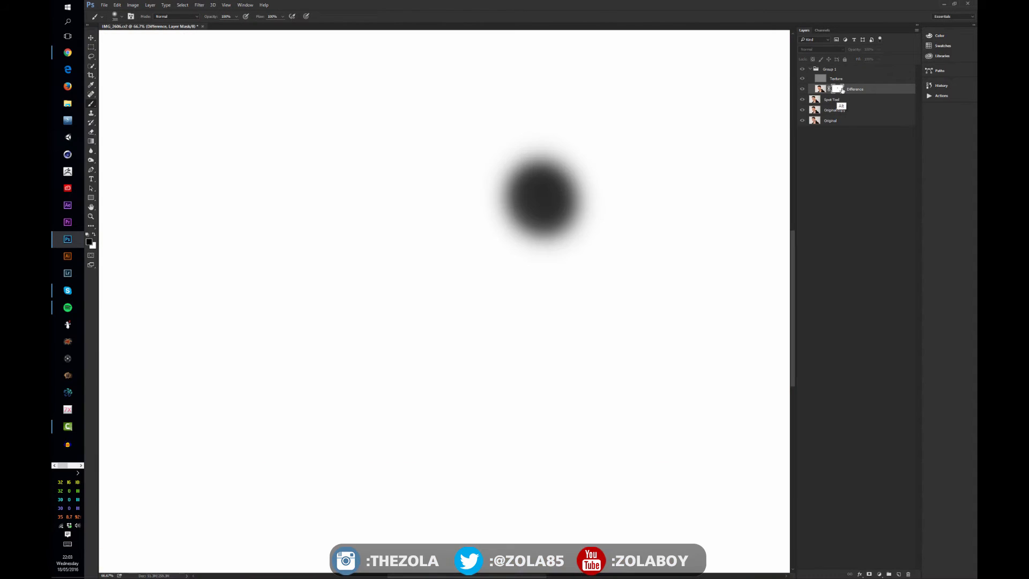
{"action": "left_click", "coordinate": [842, 90], "text": "alt"}
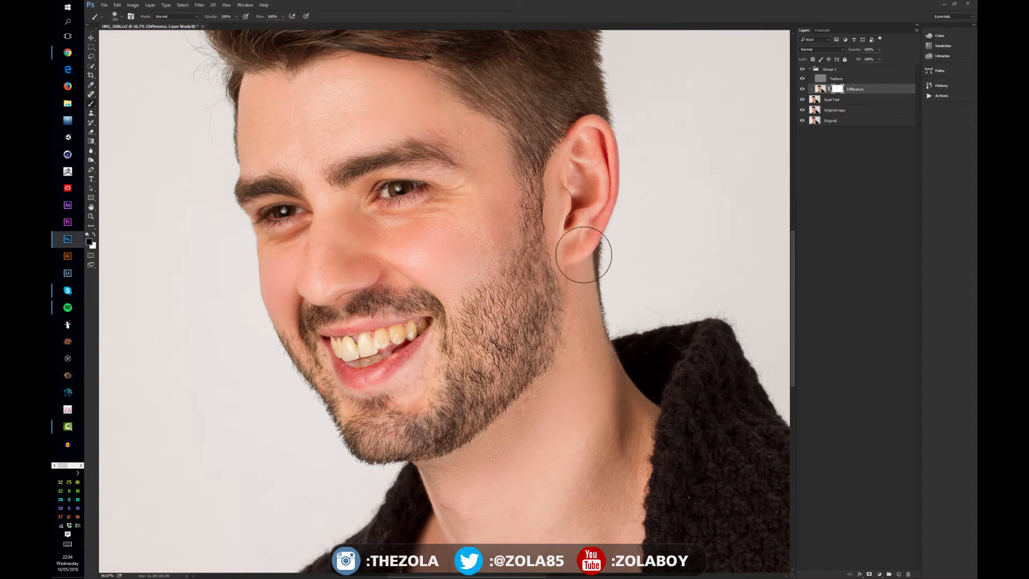
- Select the Difference layer's image and lasso patches on the forehead and cheek, then deselect
{"action": "left_click", "coordinate": [819, 89]}
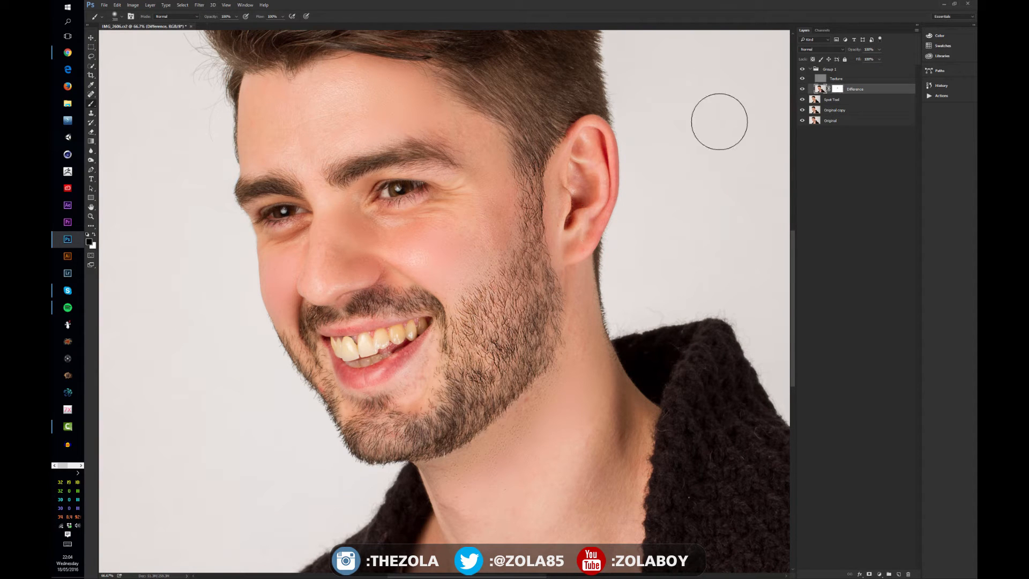
{"action": "key", "text": "l"}
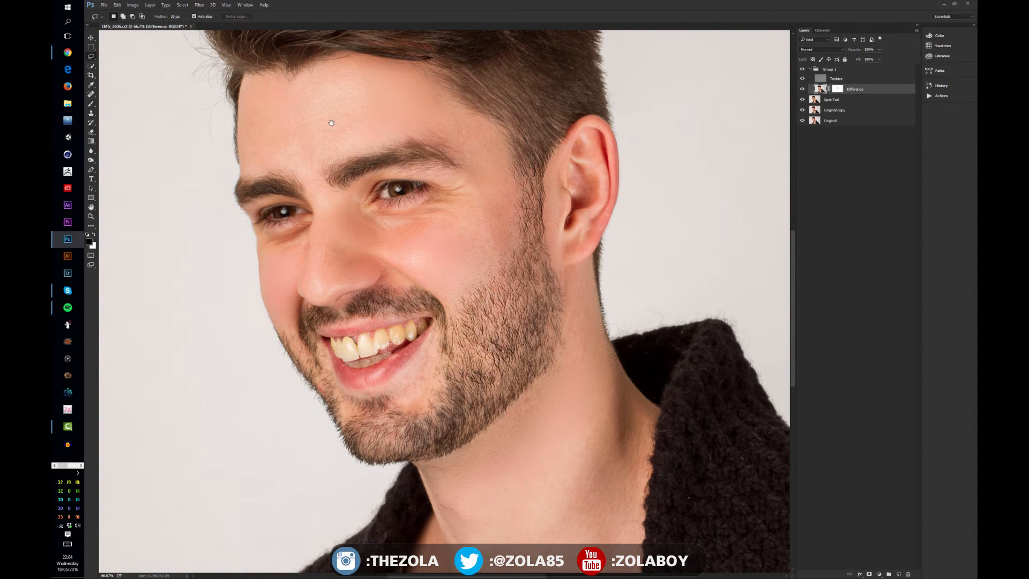
{"action": "mouse_move", "coordinate": [260, 96]}
{"action": "left_mouse_down"}
{"action": "mouse_move", "coordinate": [281, 152]}
{"action": "mouse_move", "coordinate": [320, 110]}
{"action": "left_mouse_up"}
{"action": "key", "text": "ctrl+d"}
{"action": "mouse_move", "coordinate": [423, 296]}
{"action": "left_mouse_down"}
{"action": "mouse_move", "coordinate": [440, 242]}
{"action": "mouse_move", "coordinate": [434, 329]}
{"action": "left_mouse_up"}
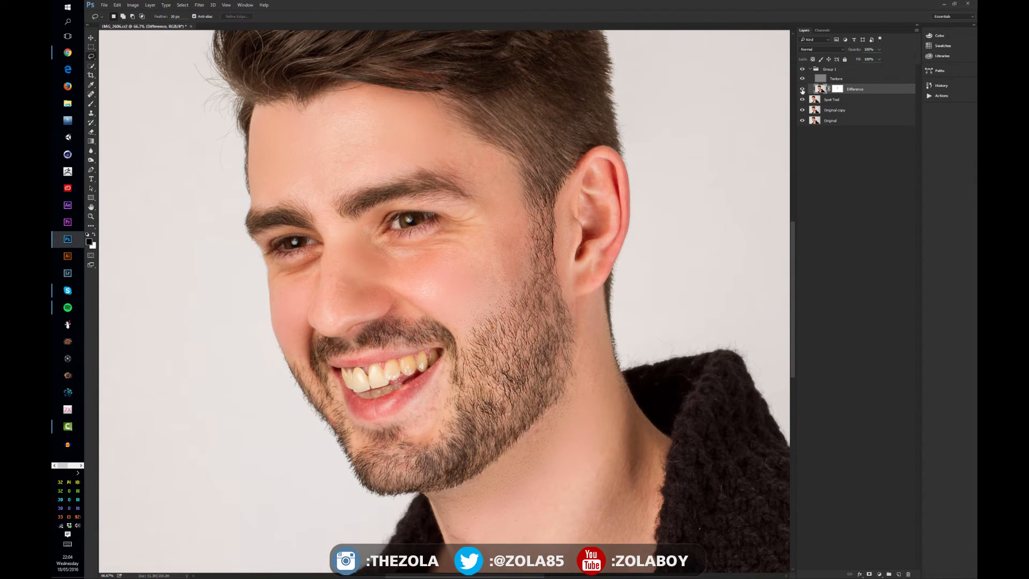
- Toggle the Difference layer's visibility to compare before and after
{"action": "left_click", "coordinate": [802, 90]}
{"action": "left_click", "coordinate": [802, 90]}
{"action": "left_click", "coordinate": [803, 89]}
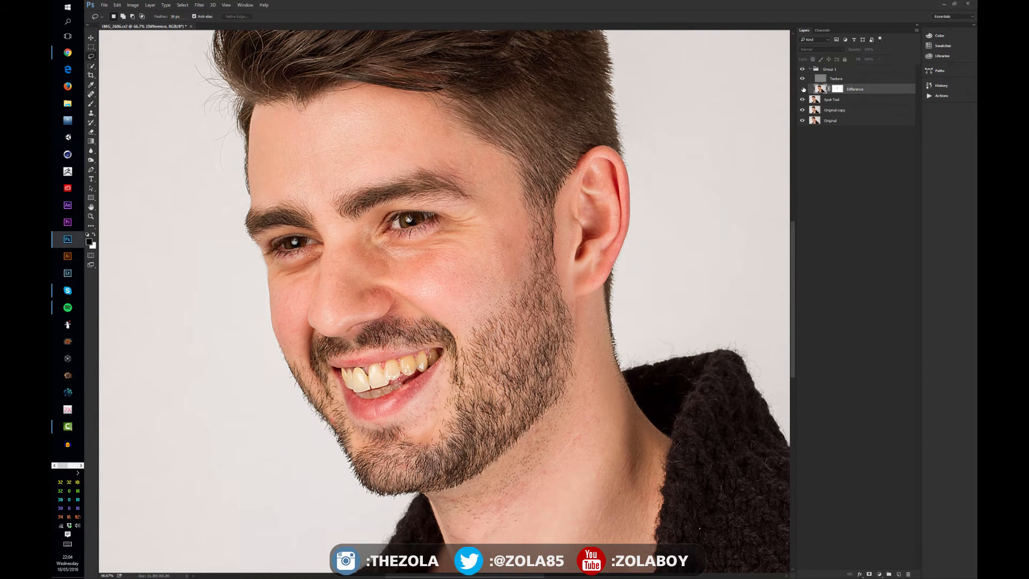
{"action": "left_click", "coordinate": [802, 89]}
- Paint on the Difference layer mask over the neck with the Brush tool
{"action": "left_click_drag", "start_coordinate": [526, 494], "coordinate": [502, 450]}
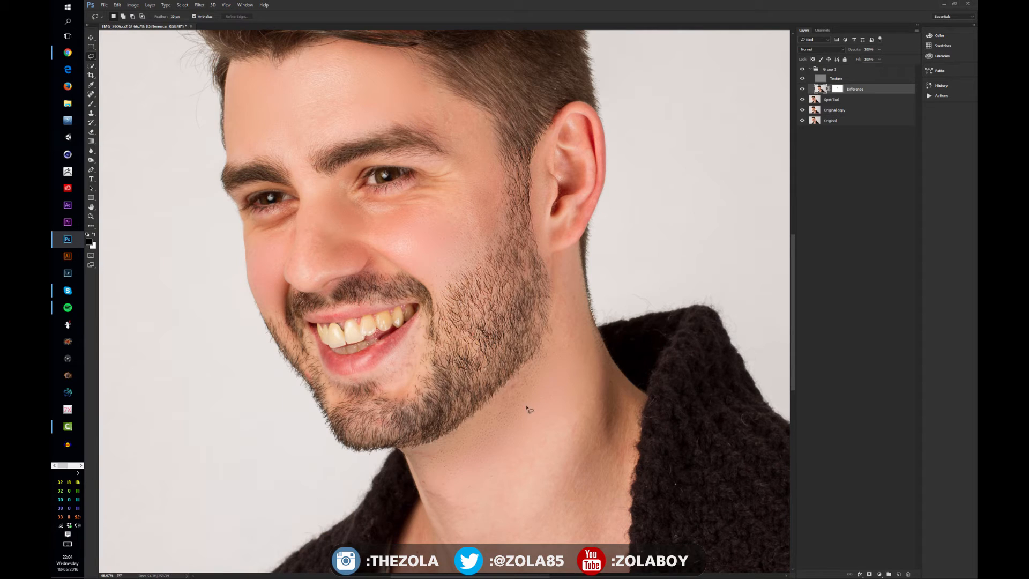
{"action": "key", "text": "b"}
{"action": "left_click", "coordinate": [838, 89]}
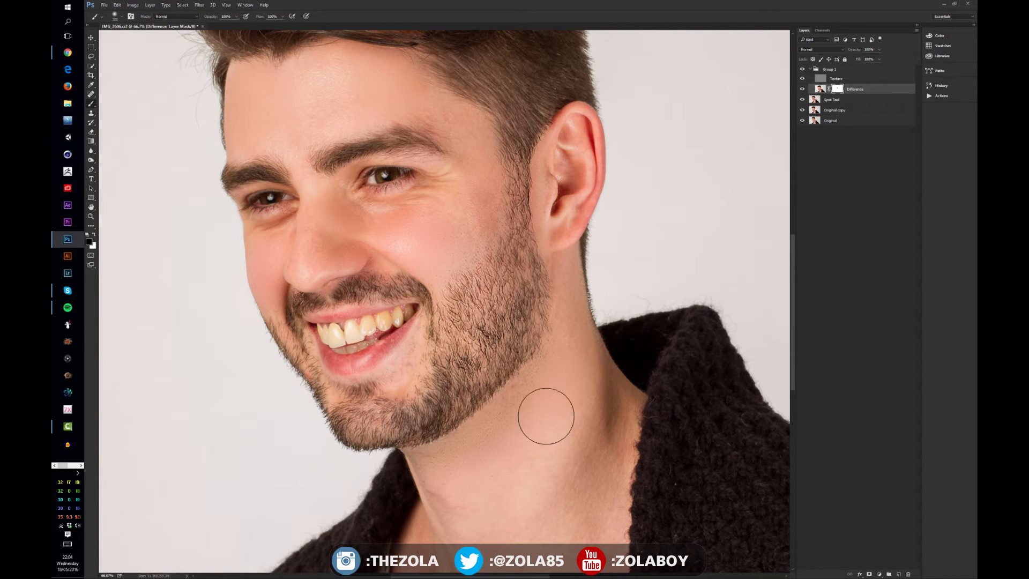
{"action": "mouse_move", "coordinate": [481, 411]}
{"action": "left_mouse_down"}
{"action": "mouse_move", "coordinate": [446, 436]}
{"action": "mouse_move", "coordinate": [514, 373]}
{"action": "mouse_move", "coordinate": [400, 451]}
{"action": "mouse_move", "coordinate": [485, 423]}
{"action": "mouse_move", "coordinate": [431, 466]}
{"action": "mouse_move", "coordinate": [515, 411]}
{"action": "mouse_move", "coordinate": [386, 450]}
{"action": "mouse_move", "coordinate": [420, 454]}
{"action": "left_mouse_up"}
{"action": "mouse_move", "coordinate": [546, 407]}
{"action": "left_mouse_down"}
{"action": "mouse_move", "coordinate": [542, 359]}
{"action": "mouse_move", "coordinate": [473, 404]}
{"action": "mouse_move", "coordinate": [526, 375]}
{"action": "mouse_move", "coordinate": [475, 416]}
{"action": "left_mouse_up"}
- Toggle the Difference layer and the group's visibility to compare the retouch with the original
{"action": "key", "text": "space"}
{"action": "left_click_drag", "start_coordinate": [528, 271], "coordinate": [577, 306]}
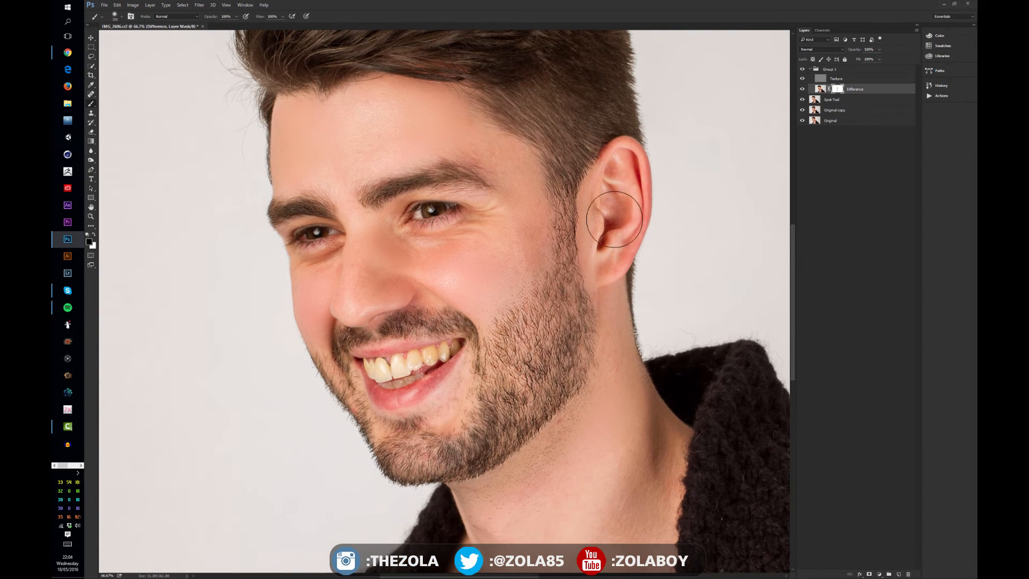
{"action": "left_click", "coordinate": [803, 89]}
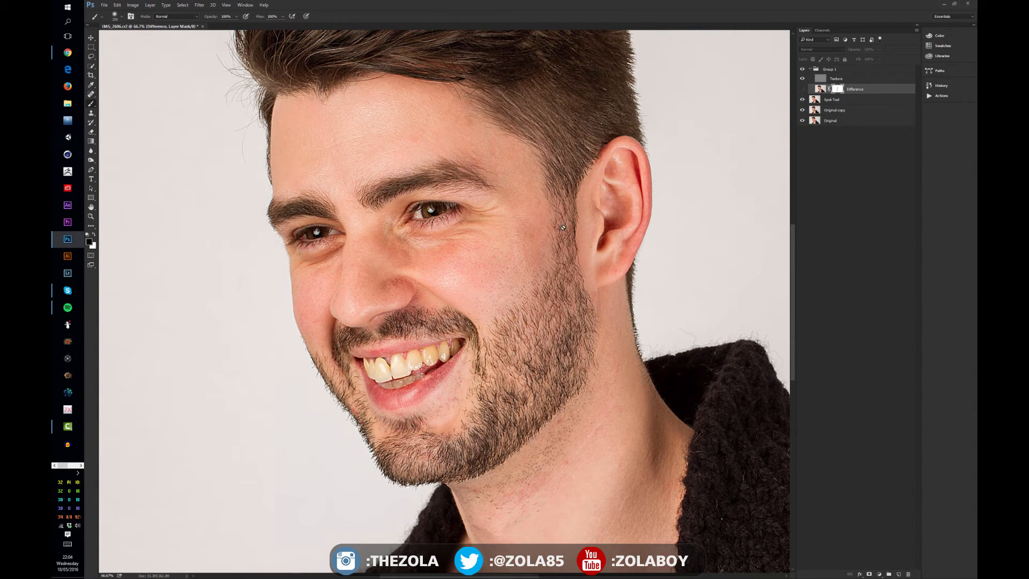
{"action": "left_click", "coordinate": [802, 89]}
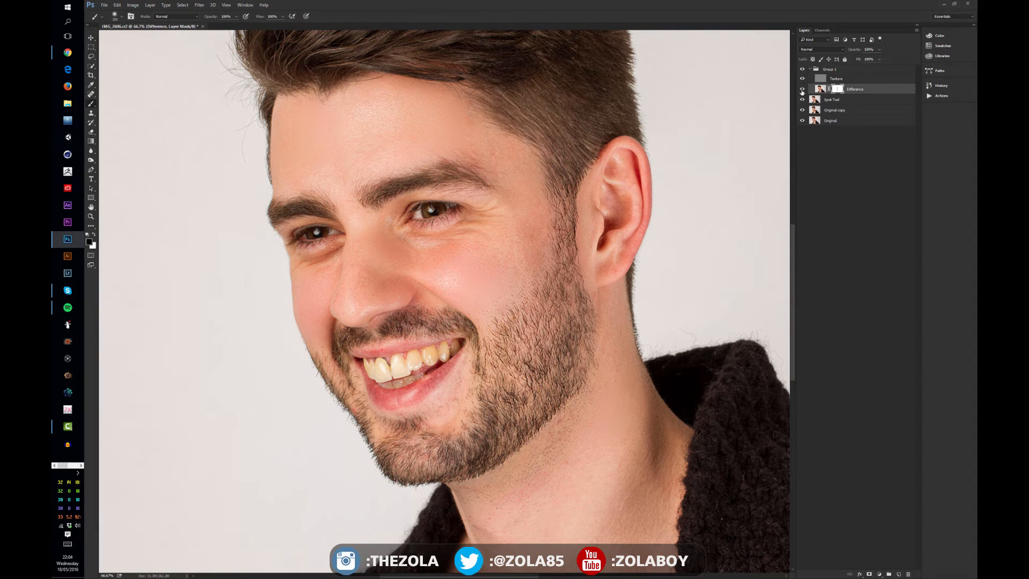
{"action": "left_click", "coordinate": [802, 89]}
{"action": "left_click", "coordinate": [803, 89]}
{"action": "left_click", "coordinate": [803, 89]}
{"action": "left_click", "coordinate": [802, 89]}
{"action": "left_click", "coordinate": [802, 70]}
{"action": "left_click", "coordinate": [802, 69]}
{"action": "left_click", "coordinate": [802, 71]}
{"action": "left_click", "coordinate": [803, 70]}
{"action": "left_click", "coordinate": [803, 70]}
{"action": "left_click", "coordinate": [802, 70]}
{"action": "left_click", "coordinate": [802, 70]}
- Lasso patches beside the nose and on the temple of the Difference layer, deselecting each
{"action": "key", "text": "ctrl+2"}
{"action": "key", "text": "l"}
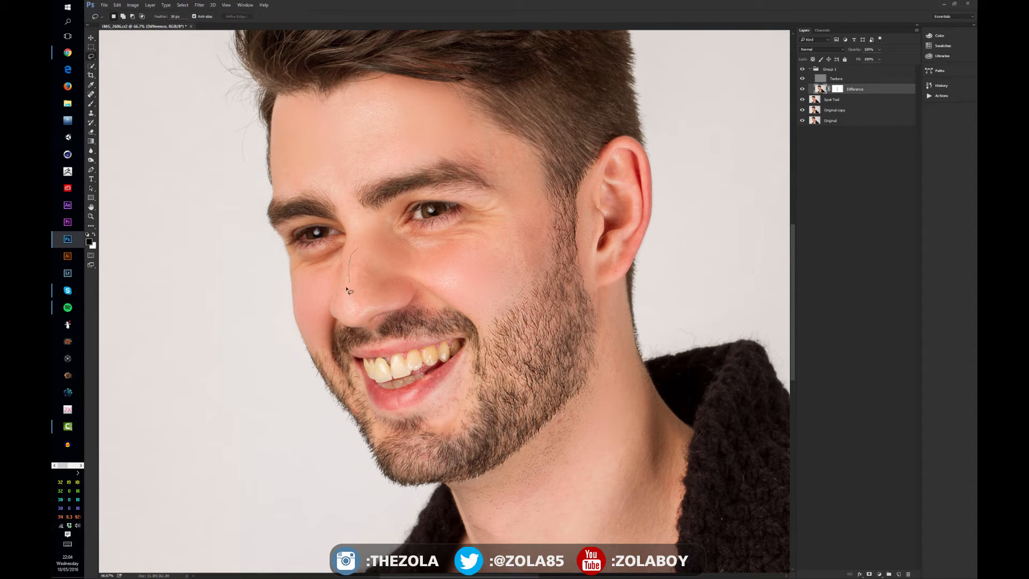
{"action": "left_click_drag", "start_coordinate": [375, 289], "coordinate": [369, 255]}
{"action": "key", "text": "ctrl+d"}
{"action": "mouse_move", "coordinate": [433, 251]}
{"action": "left_mouse_down"}
{"action": "mouse_move", "coordinate": [465, 325]}
{"action": "mouse_move", "coordinate": [439, 206]}
{"action": "mouse_move", "coordinate": [412, 258]}
{"action": "left_mouse_up"}
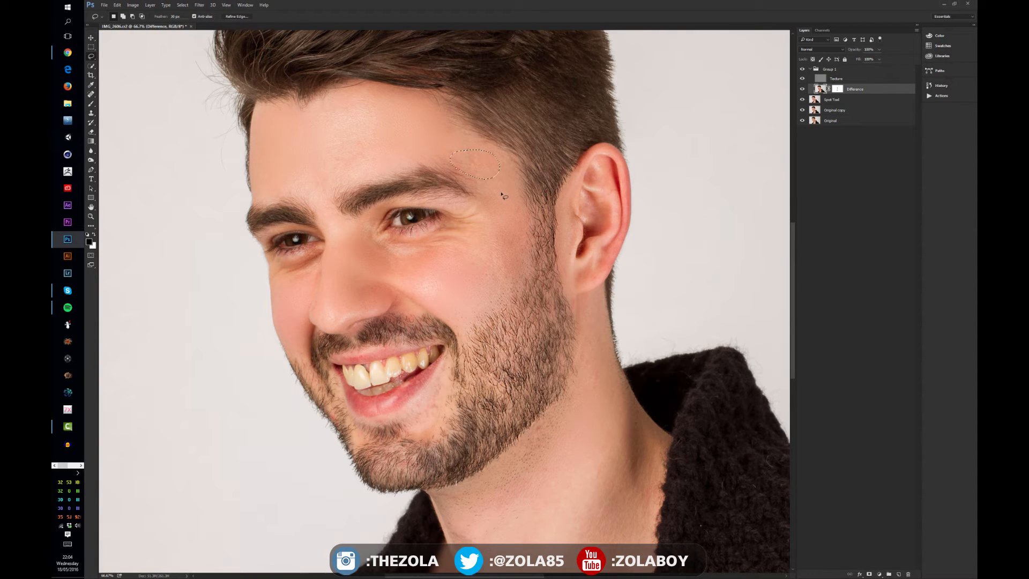
{"action": "key", "text": "ctrl"}
{"action": "key", "text": "ctrl+d"}
{"action": "left_click_drag", "start_coordinate": [458, 208], "coordinate": [482, 228]}
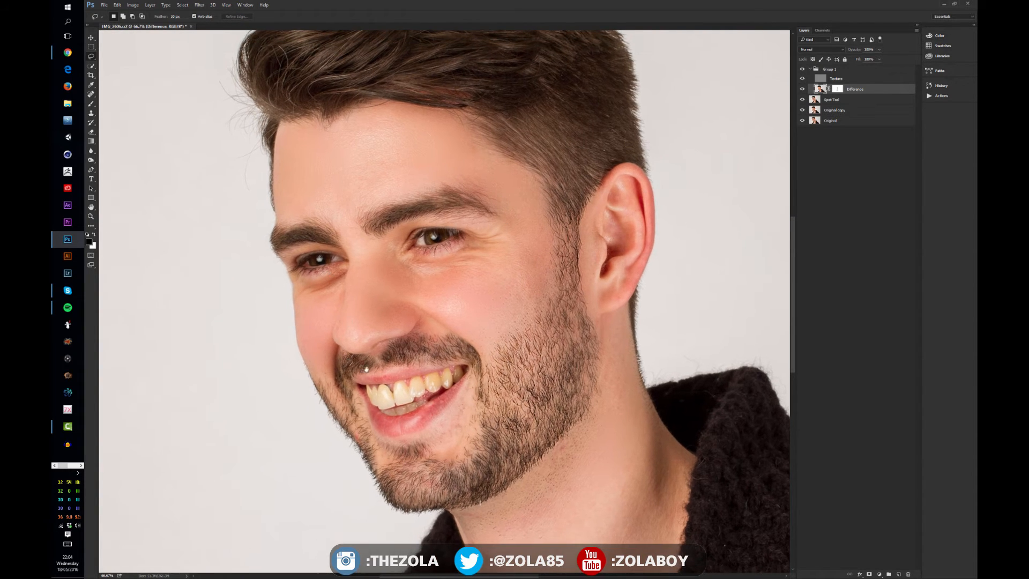
- Select the Texture layer, switch to the Healing Brush tool and view the Texture layer alone
{"action": "left_click", "coordinate": [836, 79]}
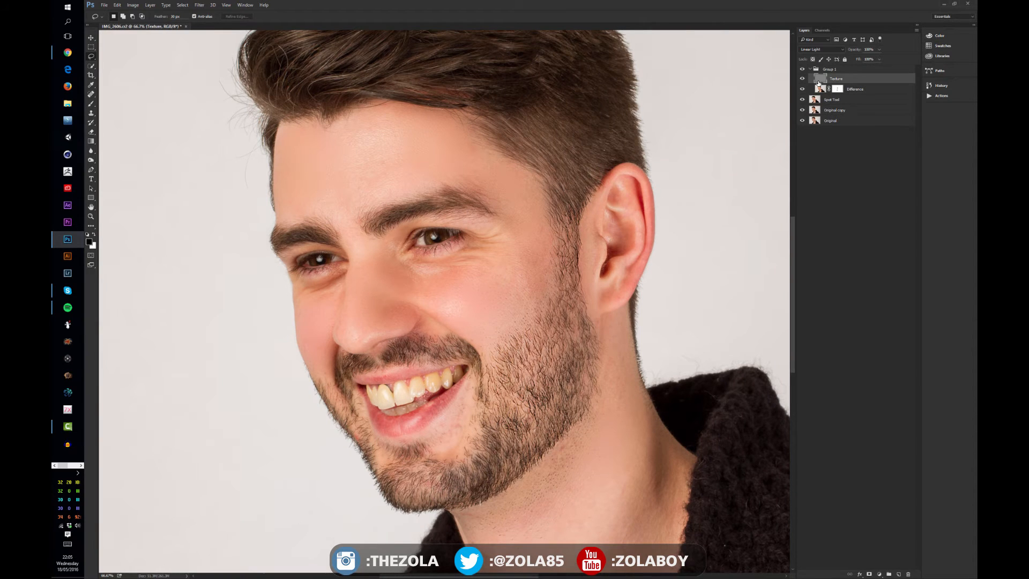
{"action": "left_click", "coordinate": [803, 80], "text": "alt"}
{"action": "left_click", "coordinate": [803, 80], "text": "alt"}
{"action": "left_click_drag", "start_coordinate": [91, 113], "coordinate": [122, 114]}
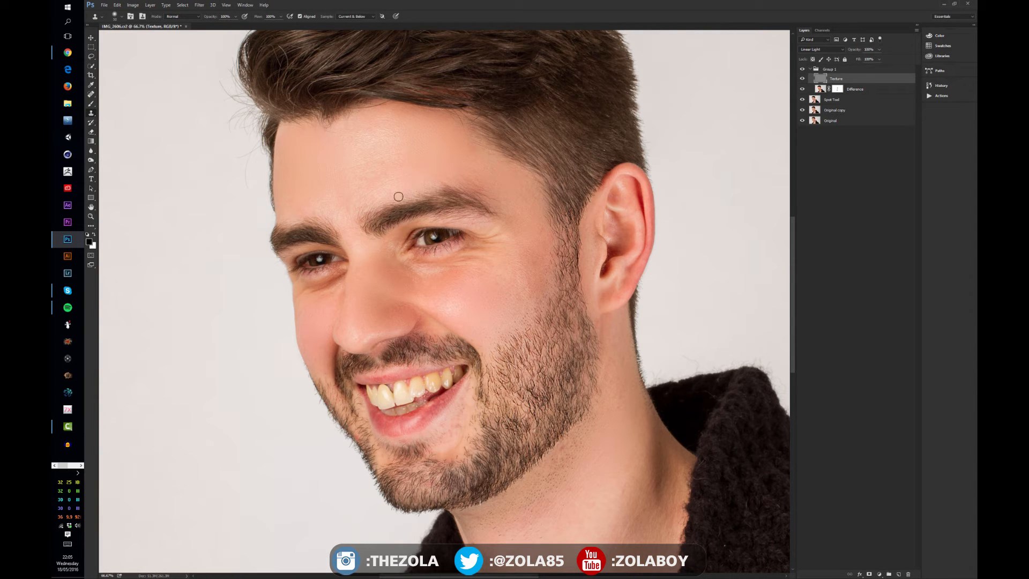
{"action": "left_click", "coordinate": [803, 78], "text": "alt"}
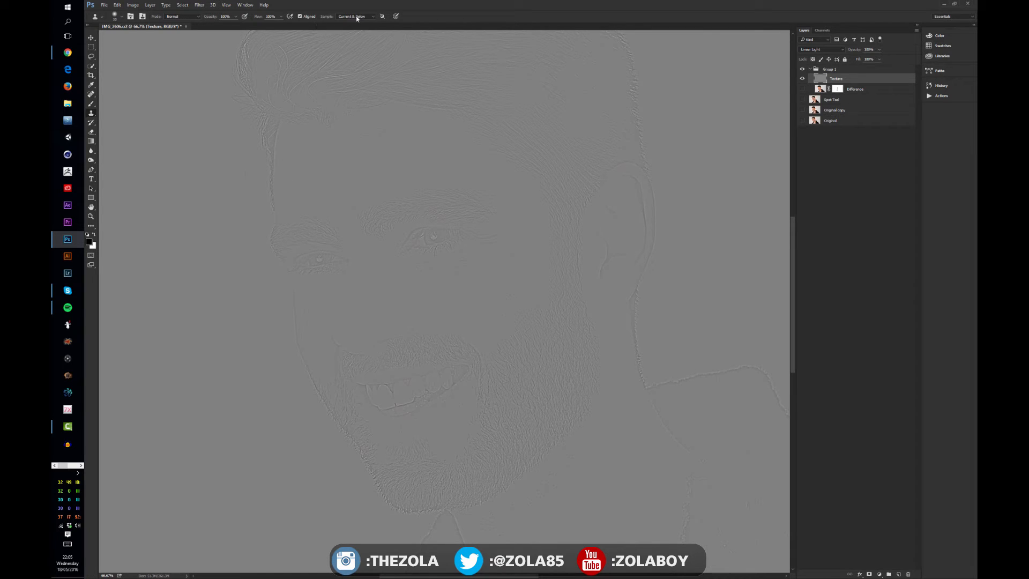
- Set the Healing Brush to sample Current Layer and turn the other layers back on
{"action": "left_click", "coordinate": [357, 17]}
{"action": "left_click", "coordinate": [354, 19]}
{"action": "left_click_drag", "start_coordinate": [803, 121], "coordinate": [803, 89]}
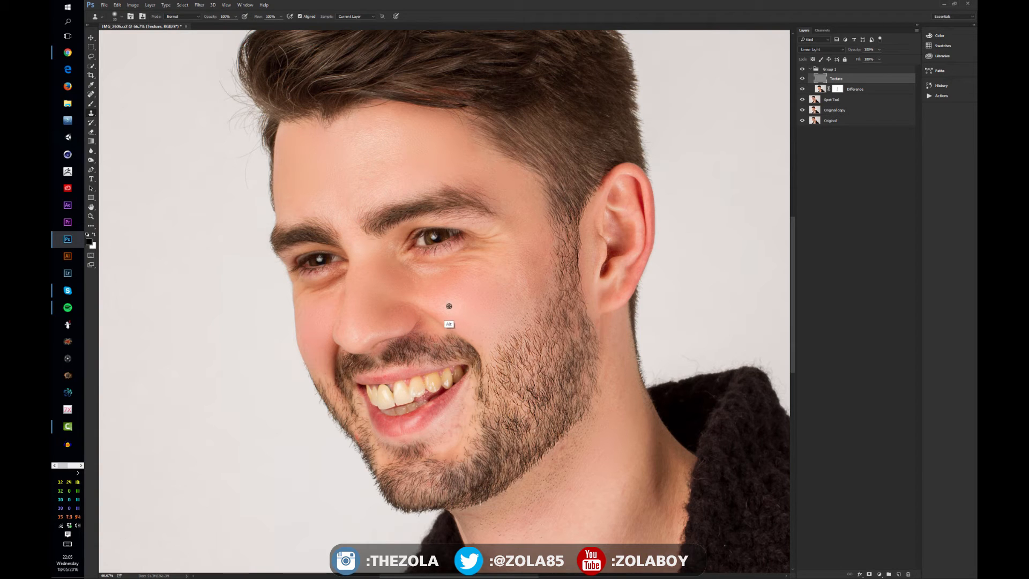
- Heal blemishes on the Texture layer across the cheeks, forehead, chin and neck with the Healing Brush
{"action": "left_click", "coordinate": [449, 307], "text": "alt"}
{"action": "left_click", "coordinate": [487, 321], "text": "alt"}
{"action": "mouse_move", "coordinate": [378, 146]}
{"action": "left_mouse_down"}
{"action": "mouse_move", "coordinate": [381, 129]}
{"action": "mouse_move", "coordinate": [350, 149]}
{"action": "mouse_move", "coordinate": [388, 139]}
{"action": "mouse_move", "coordinate": [361, 144]}
{"action": "left_mouse_up"}
{"action": "left_click", "coordinate": [294, 147], "text": "alt"}
{"action": "left_click", "coordinate": [385, 144], "text": "alt"}
{"action": "left_click", "coordinate": [205, 216], "text": "alt"}
{"action": "mouse_move", "coordinate": [376, 156]}
{"action": "left_mouse_down"}
{"action": "mouse_move", "coordinate": [344, 134]}
{"action": "mouse_move", "coordinate": [376, 130]}
{"action": "mouse_move", "coordinate": [384, 136]}
{"action": "mouse_move", "coordinate": [361, 157]}
{"action": "mouse_move", "coordinate": [391, 157]}
{"action": "mouse_move", "coordinate": [359, 142]}
{"action": "mouse_move", "coordinate": [391, 117]}
{"action": "mouse_move", "coordinate": [366, 163]}
{"action": "mouse_move", "coordinate": [358, 142]}
{"action": "mouse_move", "coordinate": [375, 120]}
{"action": "left_mouse_up"}
{"action": "left_click", "coordinate": [522, 287], "text": "alt"}
{"action": "left_click", "coordinate": [522, 287], "text": "alt"}
{"action": "left_click", "coordinate": [521, 305]}
{"action": "left_click", "coordinate": [618, 493], "text": "alt"}
{"action": "left_click", "coordinate": [520, 284]}
{"action": "left_click", "coordinate": [507, 310]}
{"action": "left_click", "coordinate": [461, 295]}
{"action": "left_click_drag", "start_coordinate": [354, 284], "coordinate": [370, 268]}
- Toggle the retouching group's visibility to compare before and after, then collapse the group
{"action": "scroll", "coordinate": [552, 161], "scroll_direction": "down", "scroll_amount": 3}
{"action": "scroll", "coordinate": [552, 160], "scroll_direction": "up", "scroll_amount": 2}
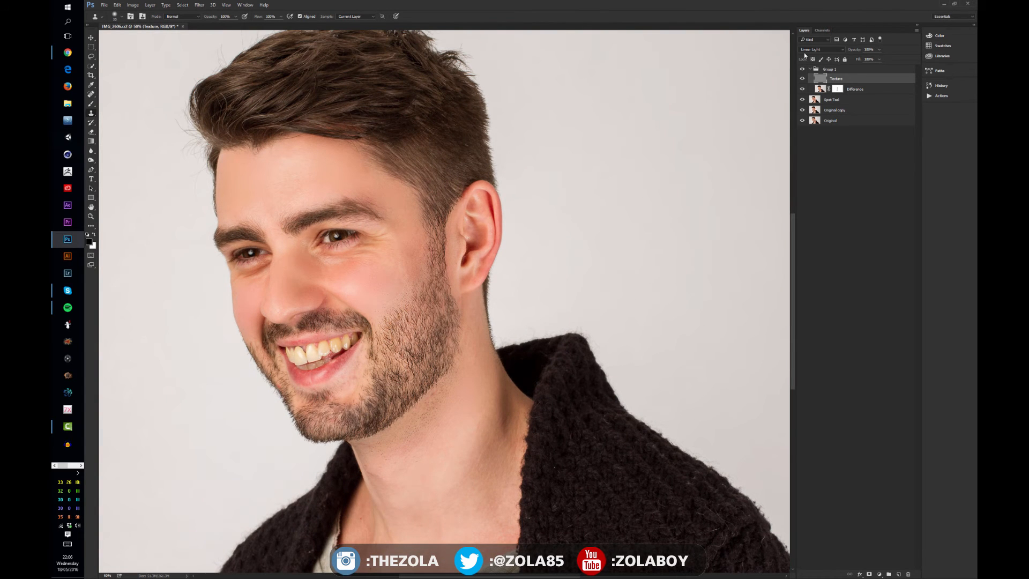
{"action": "left_click", "coordinate": [803, 69]}
{"action": "left_click", "coordinate": [803, 70]}
{"action": "left_click", "coordinate": [803, 69]}
{"action": "left_click", "coordinate": [803, 70]}
{"action": "left_click", "coordinate": [803, 69]}
{"action": "left_click", "coordinate": [803, 69]}
{"action": "left_click_drag", "start_coordinate": [498, 224], "coordinate": [576, 230]}
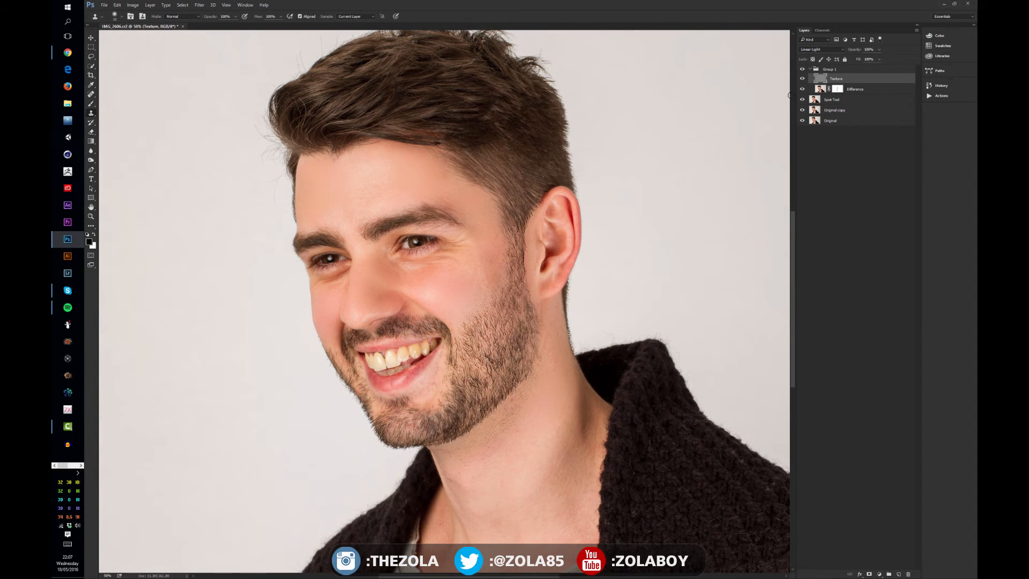
{"action": "left_click", "coordinate": [811, 69]}
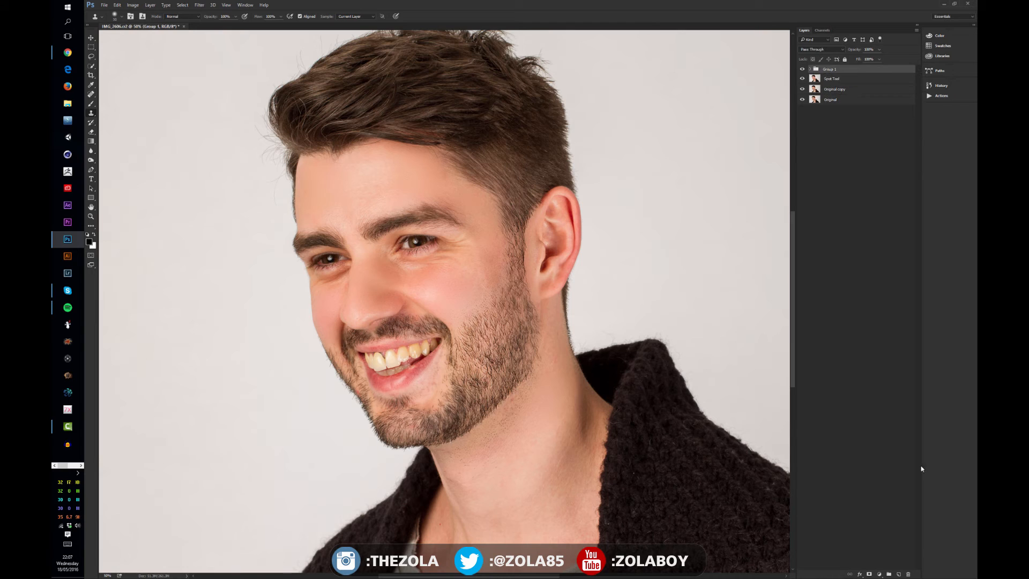
- Create a new empty layer above the retouching group
{"action": "left_click", "coordinate": [899, 574]}
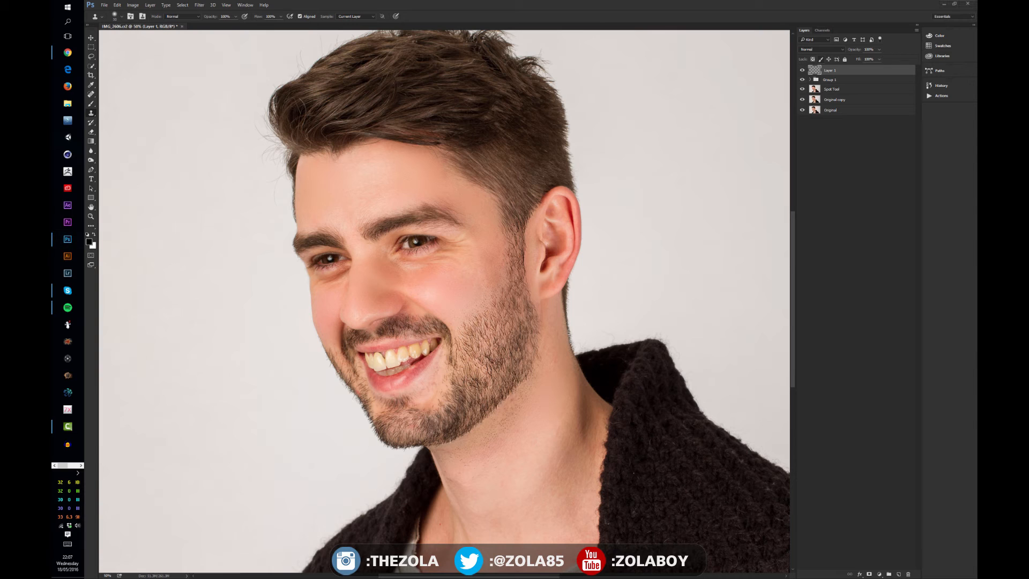
{"action": "left_click", "coordinate": [831, 80]}
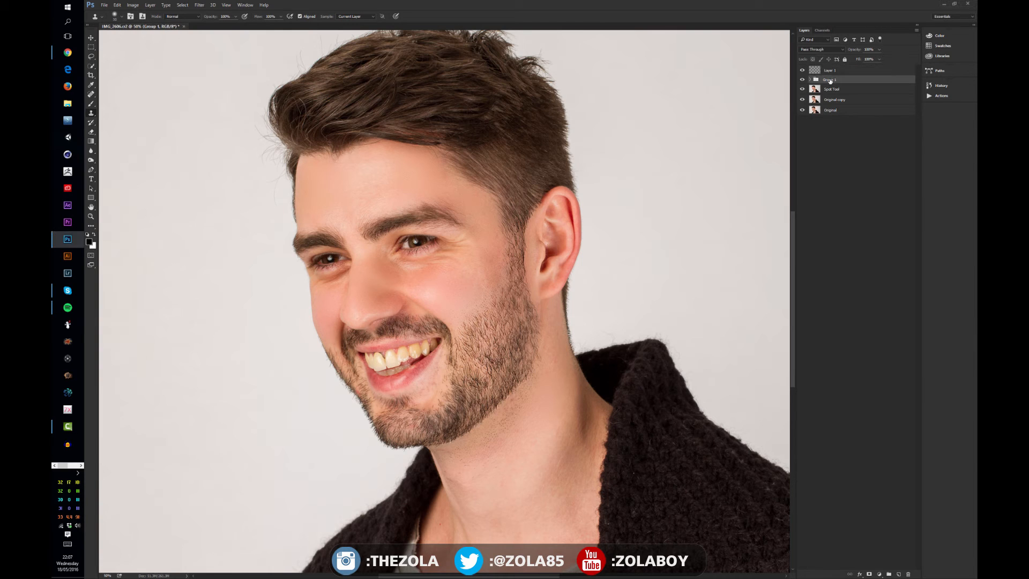
{"action": "left_click", "coordinate": [832, 73]}
- Fill the new layer with 50% Gray and set its blend mode to Overlay
{"action": "key", "text": "i"}
{"action": "key", "text": "shift+F5"}
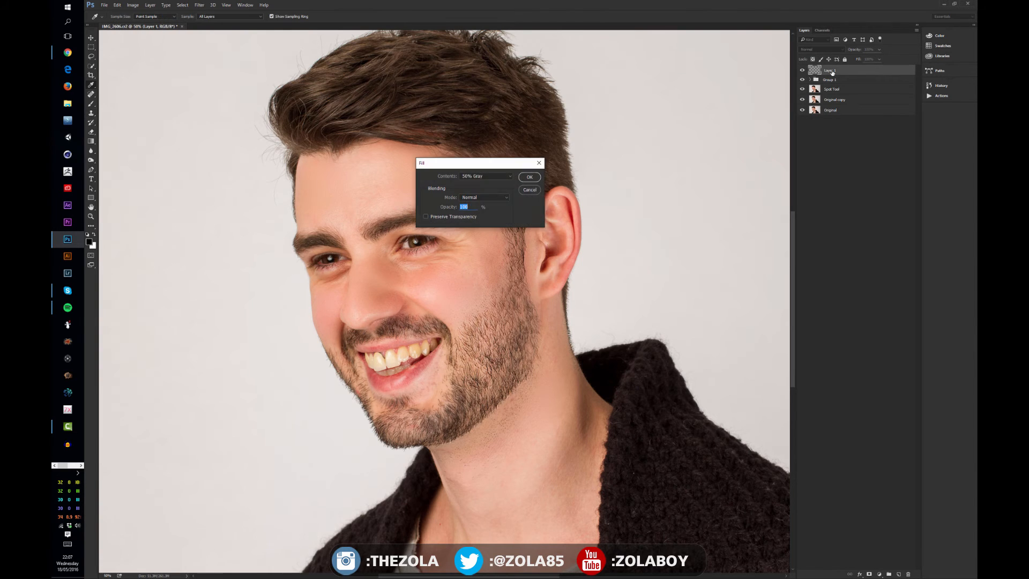
{"action": "left_click", "coordinate": [529, 178]}
{"action": "left_click", "coordinate": [820, 49]}
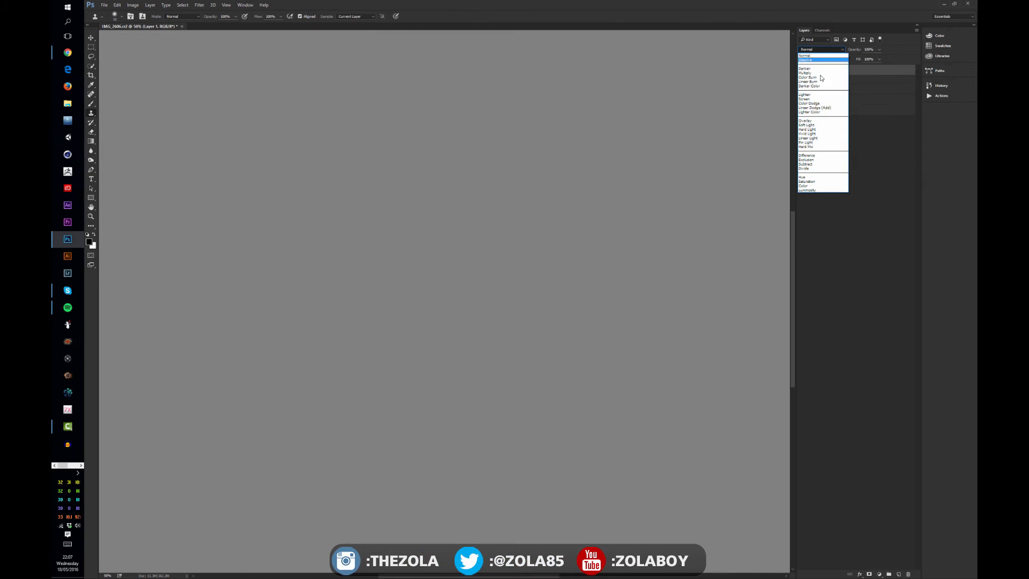
{"action": "left_click", "coordinate": [806, 121]}
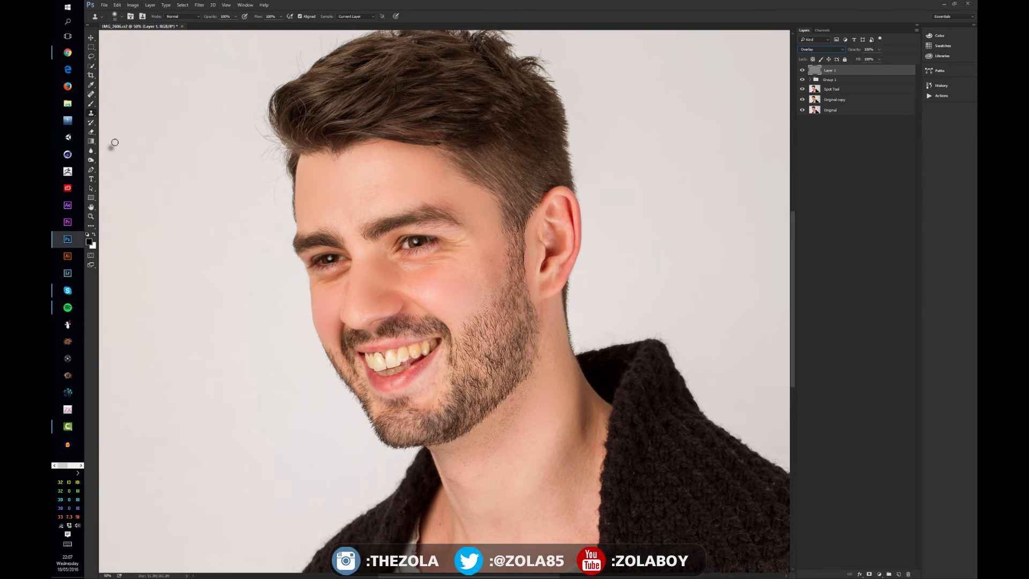
- Lighten the forehead and eyes on the gray Overlay layer with the Dodge tool, using a smaller brush
{"action": "right_click", "coordinate": [91, 161]}
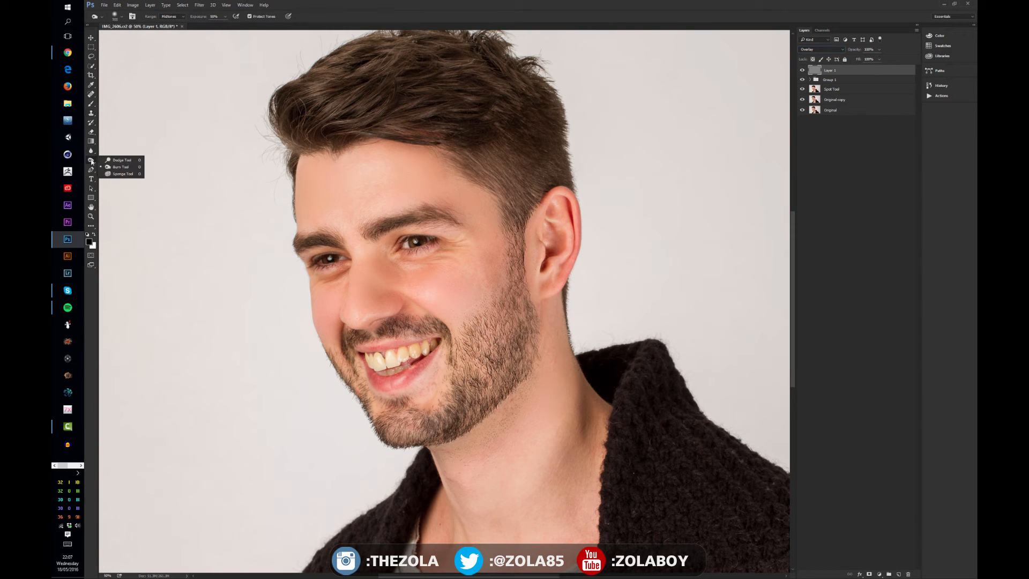
{"action": "left_click", "coordinate": [120, 159]}
{"action": "mouse_move", "coordinate": [359, 187]}
{"action": "left_mouse_down"}
{"action": "mouse_move", "coordinate": [386, 160]}
{"action": "mouse_move", "coordinate": [414, 167]}
{"action": "mouse_move", "coordinate": [321, 180]}
{"action": "left_mouse_up"}
{"action": "mouse_move", "coordinate": [362, 248]}
{"action": "left_mouse_down"}
{"action": "mouse_move", "coordinate": [390, 291]}
{"action": "mouse_move", "coordinate": [358, 288]}
{"action": "mouse_move", "coordinate": [355, 280]}
{"action": "mouse_move", "coordinate": [362, 286]}
{"action": "mouse_move", "coordinate": [418, 243]}
{"action": "left_mouse_up"}
{"action": "key", "text": "bracketleft"}
{"action": "key", "text": "bracketleft"}
{"action": "key", "text": "bracketleft"}
{"action": "key", "text": "bracketleft"}
{"action": "left_click_drag", "start_coordinate": [330, 262], "coordinate": [335, 260]}
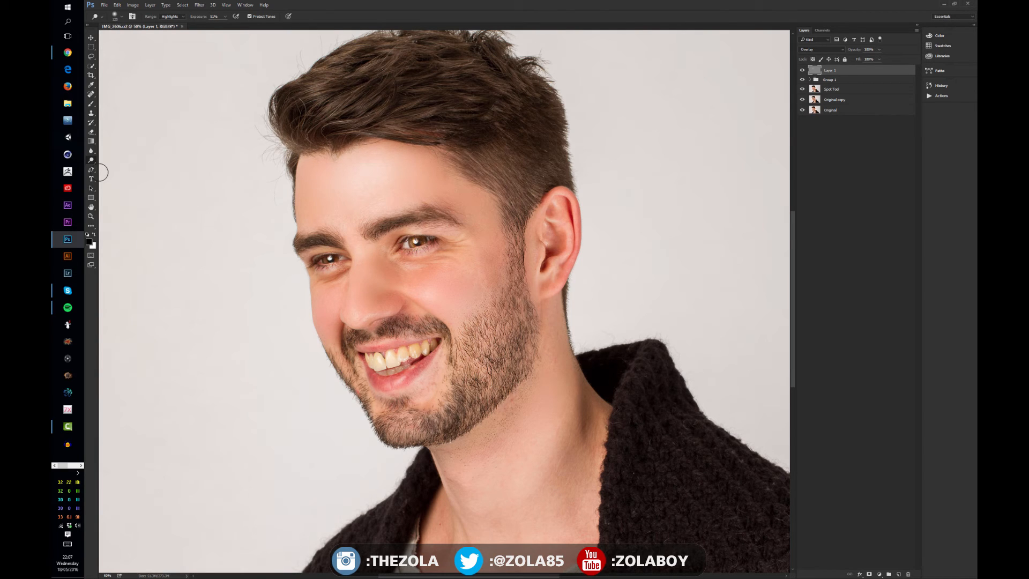
- Darken shadows along the jaw and neck on the Overlay layer with the Burn tool
{"action": "right_click", "coordinate": [92, 161]}
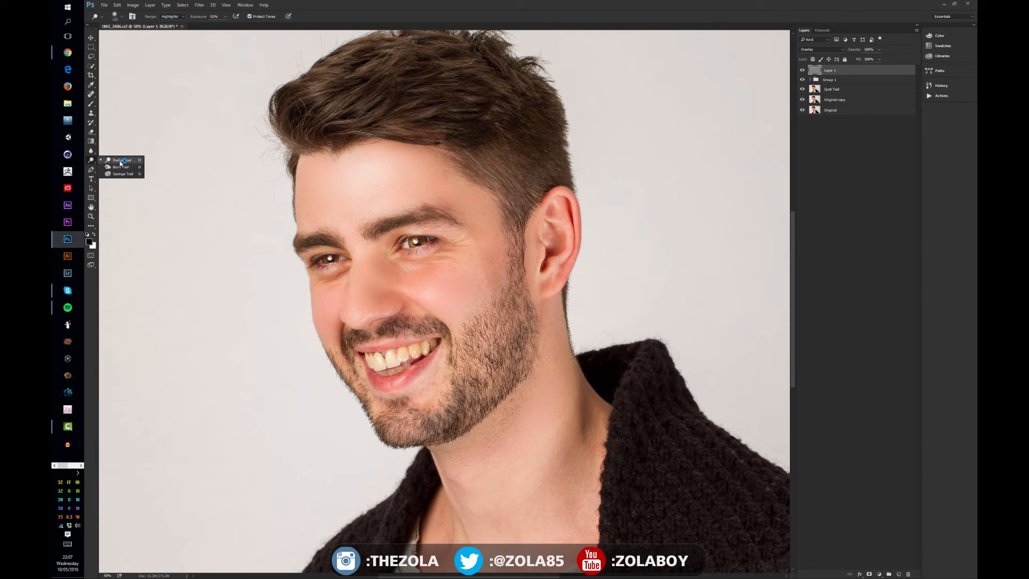
{"action": "left_click", "coordinate": [122, 170]}
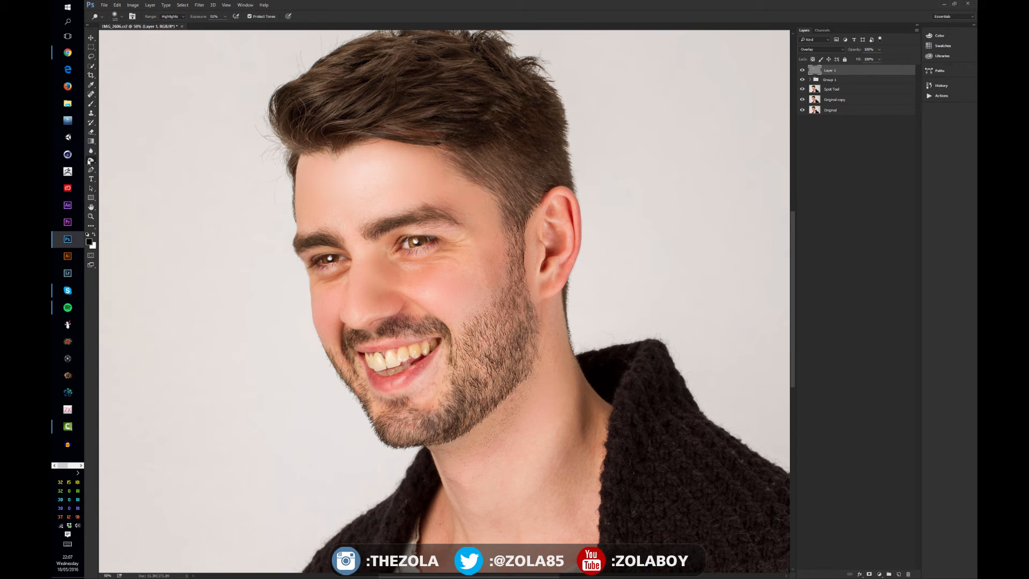
{"action": "key", "text": "alt+Tab"}
{"action": "key", "text": "alt+Tab"}
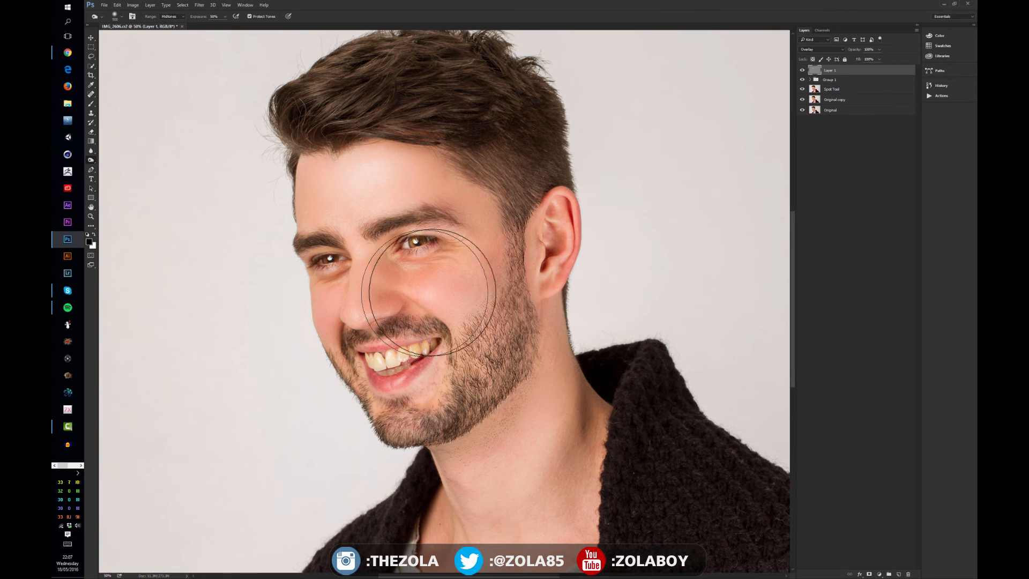
{"action": "key", "text": "bracketleft"}
{"action": "key", "text": "bracketleft"}
{"action": "key", "text": "bracketleft"}
{"action": "key", "text": "bracketleft"}
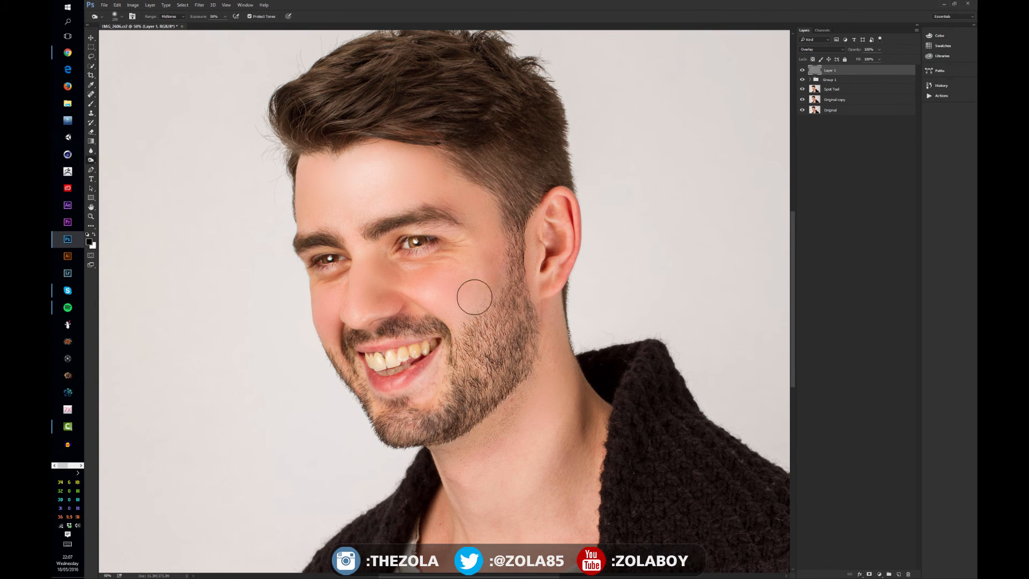
{"action": "key", "text": "ctrl+z"}
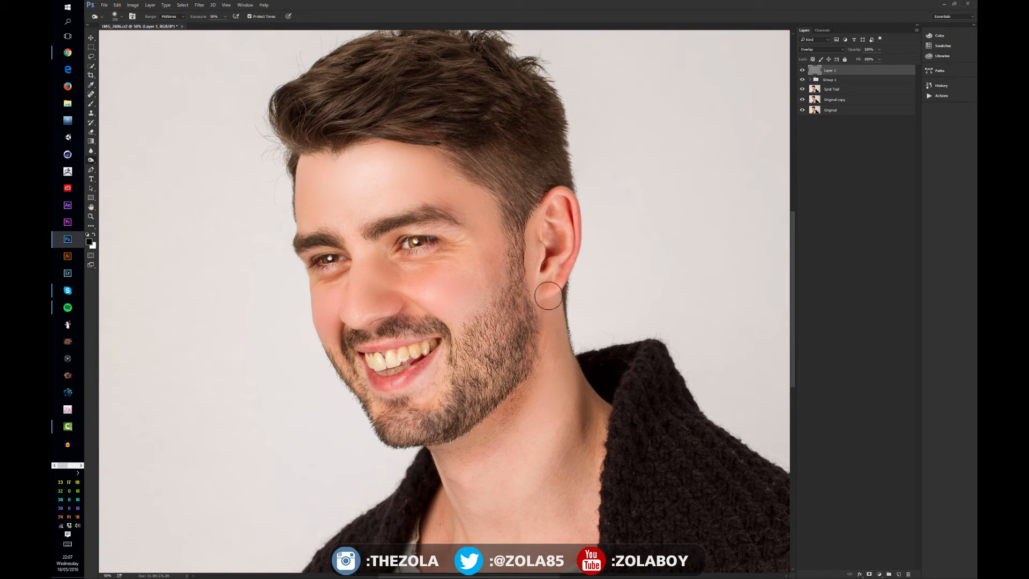
{"action": "mouse_move", "coordinate": [581, 380]}
{"action": "left_mouse_down"}
{"action": "mouse_move", "coordinate": [596, 391]}
{"action": "mouse_move", "coordinate": [572, 373]}
{"action": "left_mouse_up"}
{"action": "left_click_drag", "start_coordinate": [622, 412], "coordinate": [599, 347]}
{"action": "mouse_move", "coordinate": [570, 430]}
{"action": "left_mouse_down"}
{"action": "mouse_move", "coordinate": [600, 474]}
{"action": "mouse_move", "coordinate": [573, 502]}
{"action": "mouse_move", "coordinate": [615, 402]}
{"action": "left_mouse_up"}
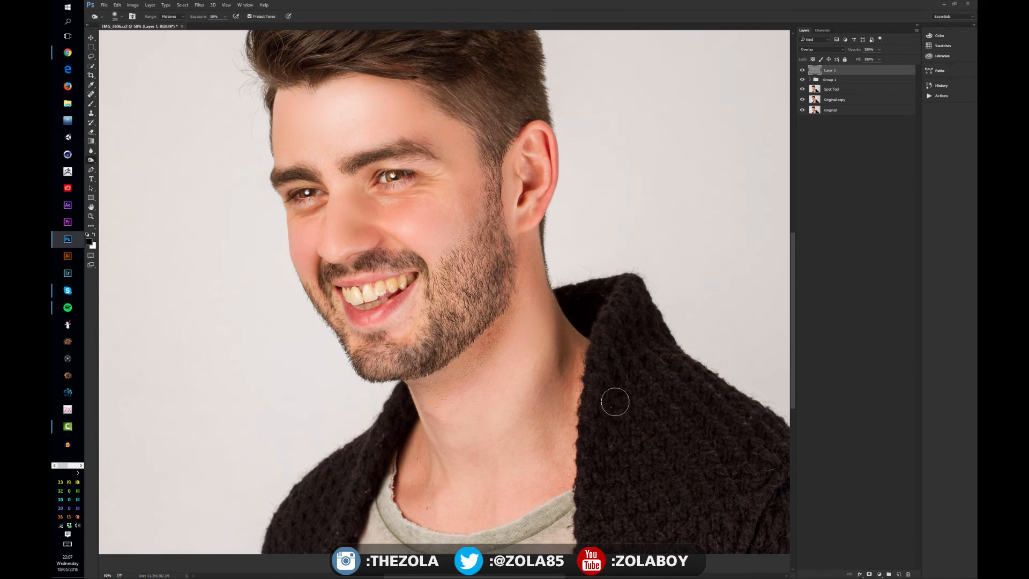
{"action": "left_click_drag", "start_coordinate": [503, 227], "coordinate": [527, 254]}
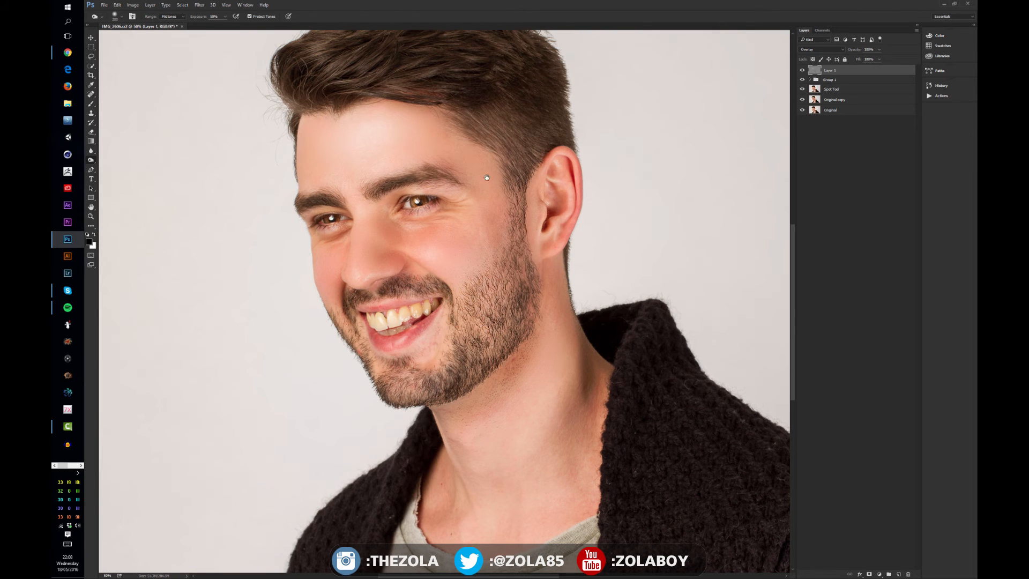
{"action": "left_click_drag", "start_coordinate": [442, 154], "coordinate": [484, 184]}
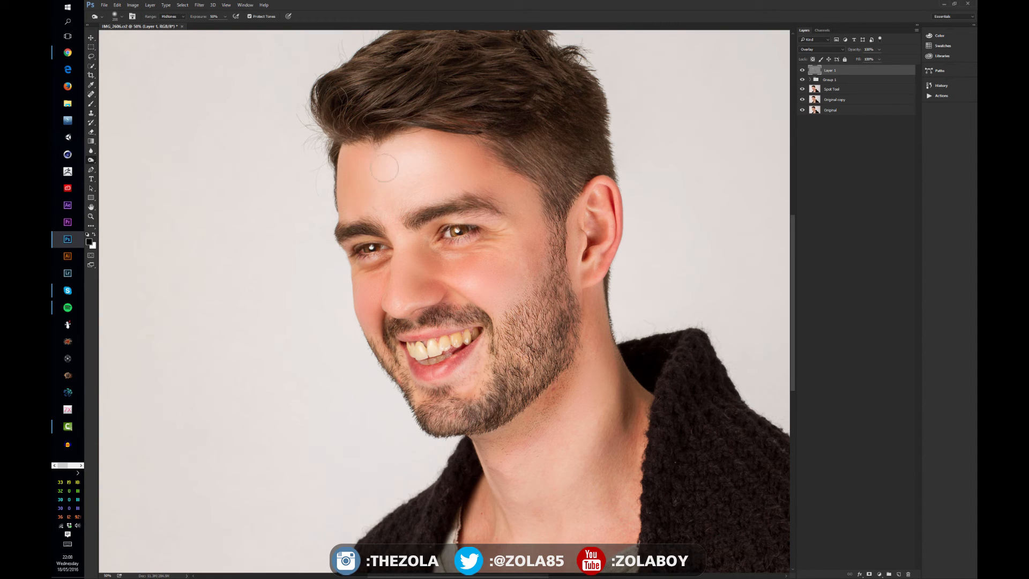
{"action": "scroll", "coordinate": [480, 161], "scroll_direction": "down", "scroll_amount": 1}
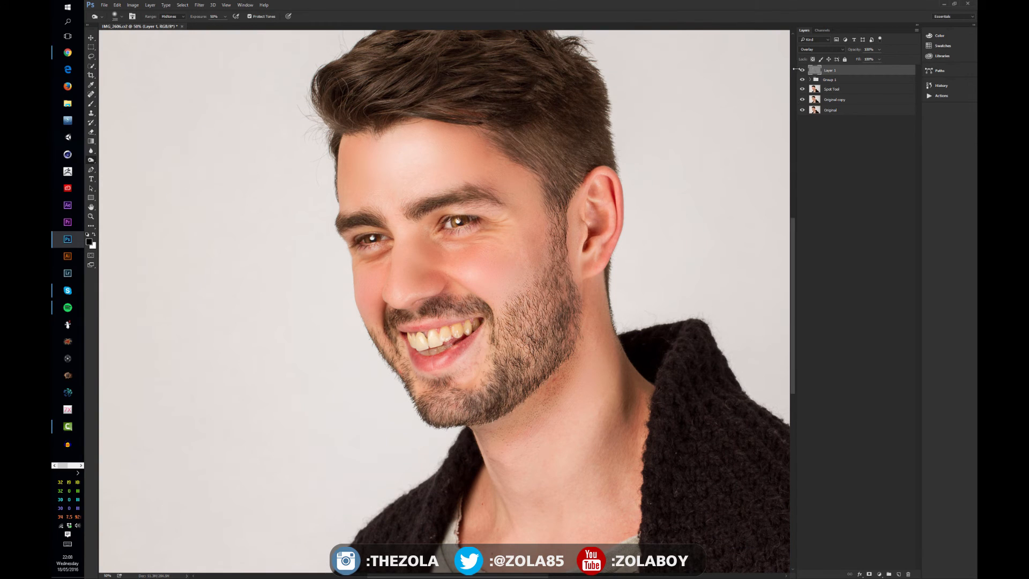
- Add a layer mask to the dodge-and-burn layer and move that layer into the retouching group
{"action": "left_click", "coordinate": [870, 574]}
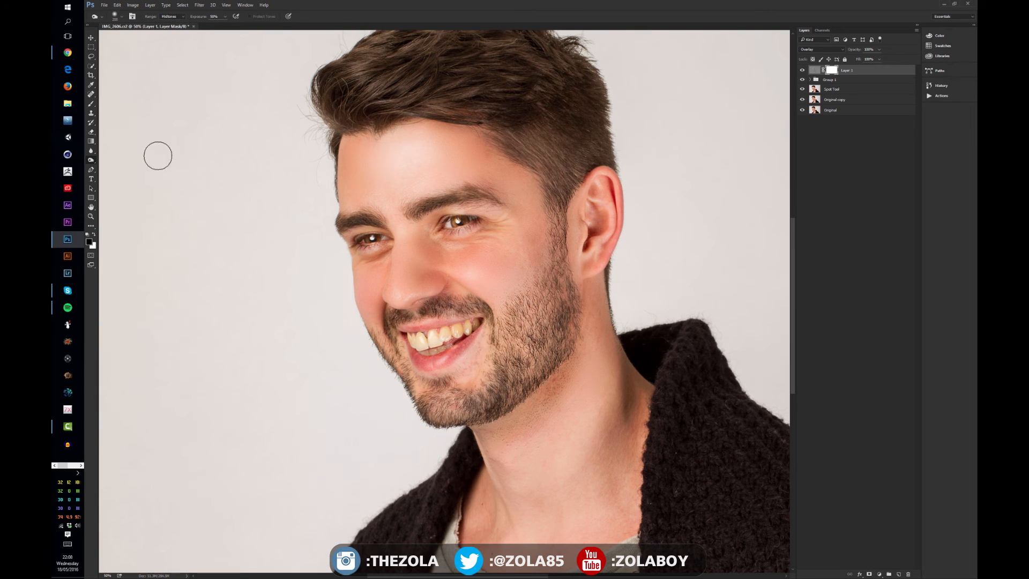
{"action": "key", "text": "b"}
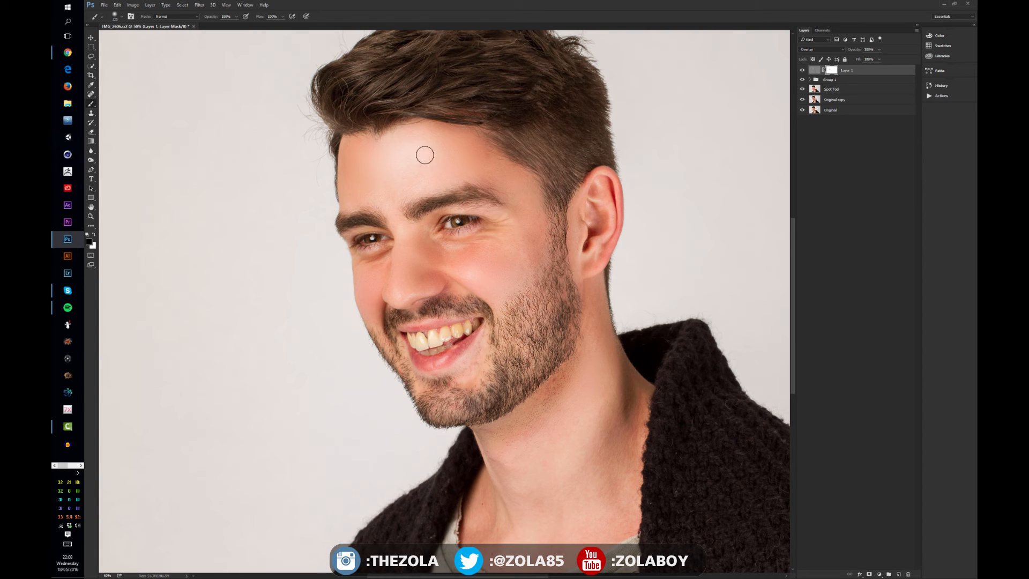
{"action": "key", "text": "x"}
{"action": "key", "text": "bracketleft"}
{"action": "key", "text": "bracketleft"}
{"action": "key", "text": "bracketleft"}
{"action": "key", "text": "bracketleft"}
{"action": "key", "text": "bracketleft"}
{"action": "key", "text": "bracketleft"}
{"action": "key", "text": "bracketleft"}
{"action": "key", "text": "bracketleft"}
{"action": "key", "text": "ctrl+minus"}
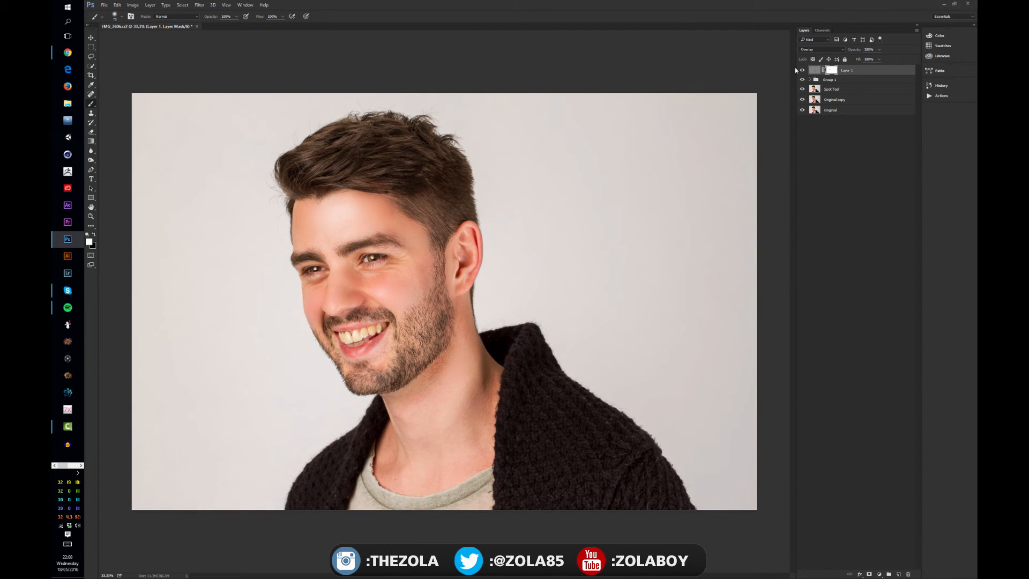
{"action": "left_click", "coordinate": [810, 79]}
{"action": "left_click_drag", "start_coordinate": [850, 73], "coordinate": [853, 82]}
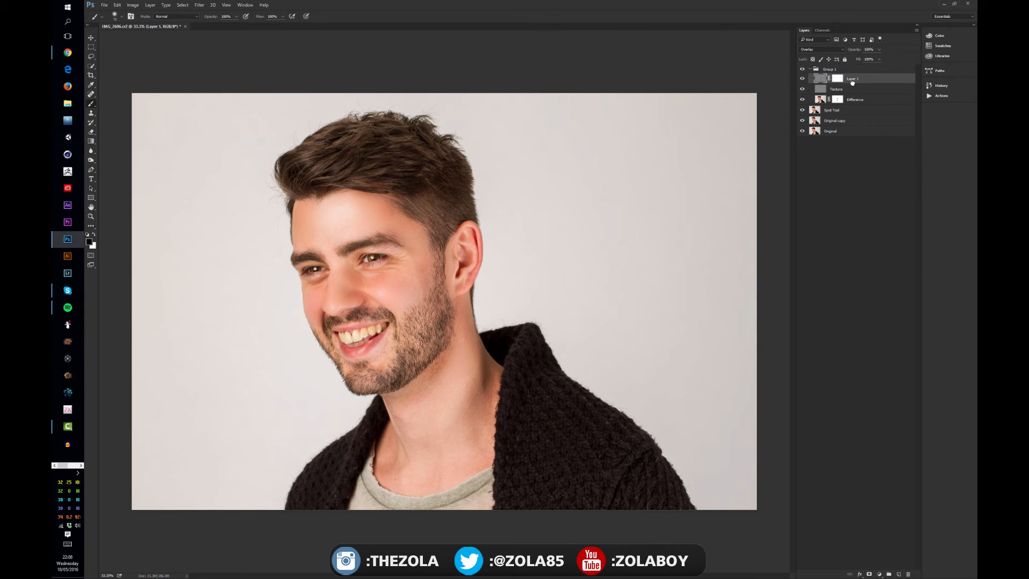
- Collapse the retouching group and toggle its visibility repeatedly to compare the dodge-and-burn result
{"action": "left_click", "coordinate": [811, 69]}
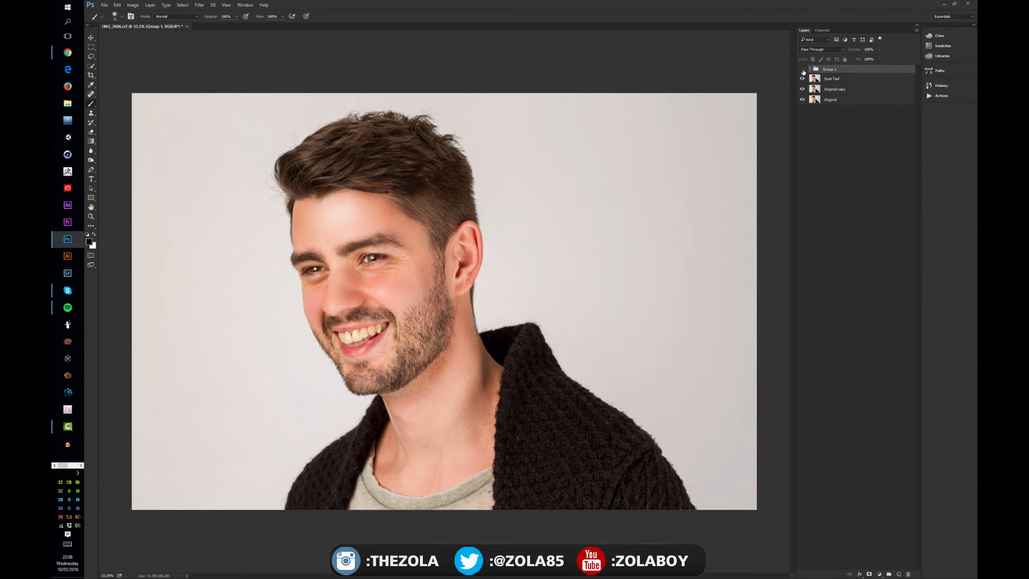
{"action": "left_click", "coordinate": [802, 70]}
{"action": "left_click", "coordinate": [803, 69]}
{"action": "left_click", "coordinate": [802, 70]}
{"action": "left_click", "coordinate": [802, 70]}
{"action": "left_click", "coordinate": [803, 69]}
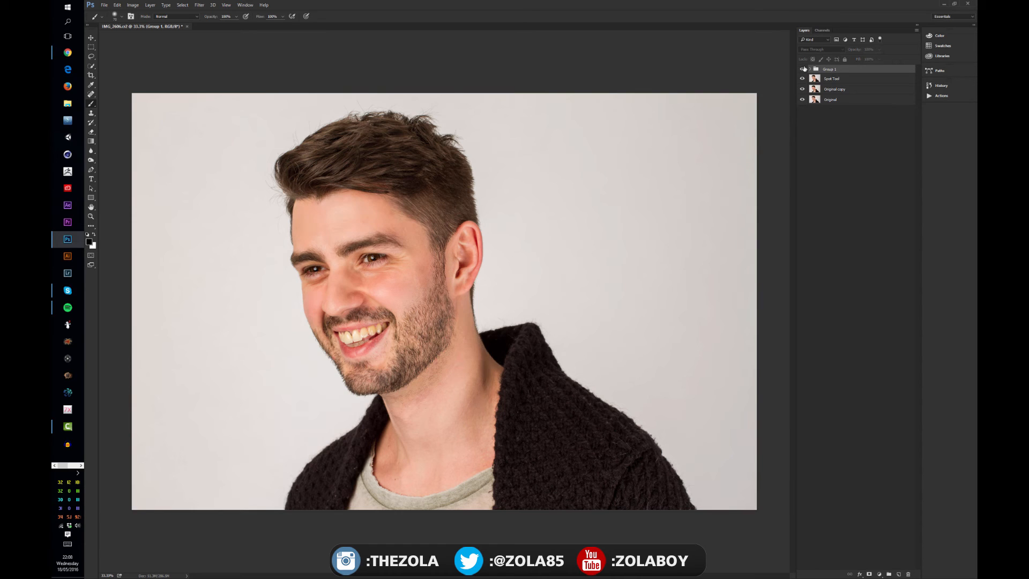
{"action": "left_click", "coordinate": [803, 69]}
{"action": "left_click", "coordinate": [803, 70]}
{"action": "left_click", "coordinate": [803, 69]}
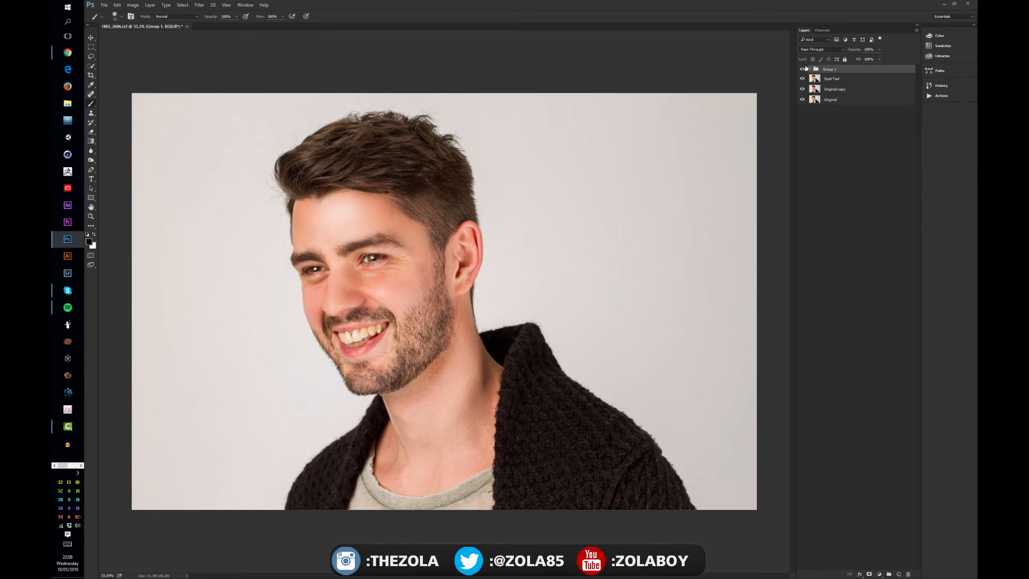
{"action": "left_click", "coordinate": [804, 69]}
{"action": "left_click", "coordinate": [804, 69]}
{"action": "left_click", "coordinate": [803, 69]}
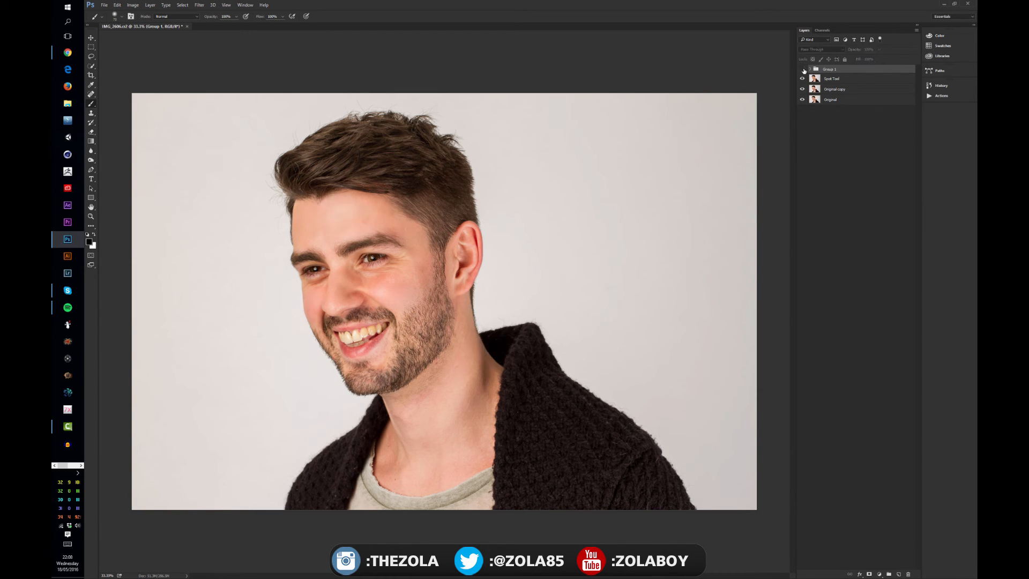
{"action": "left_click", "coordinate": [803, 69]}
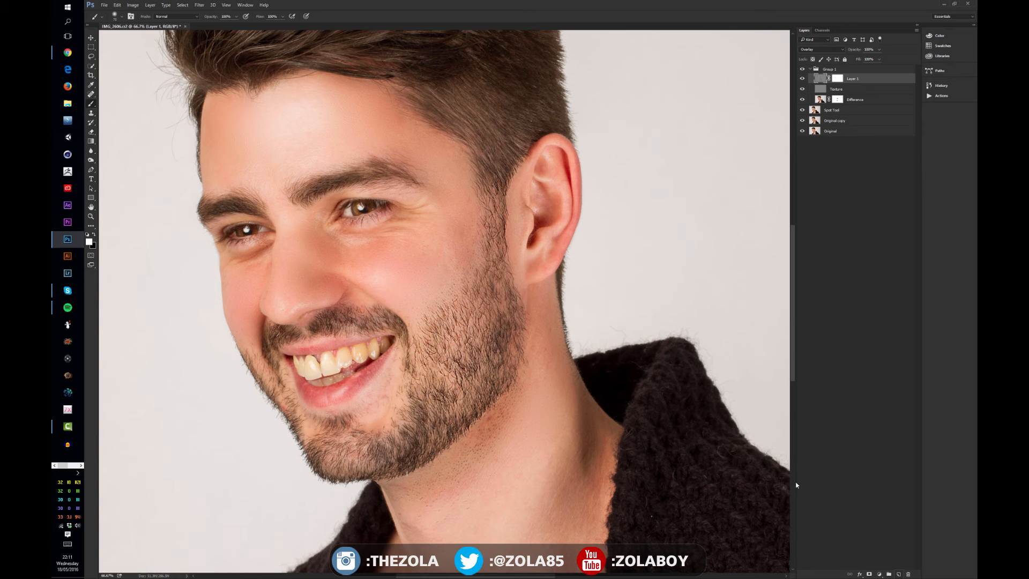
- Add a new layer at the top of the group and try selecting the teeth on the Difference layer with Quick Selection
{"action": "left_click", "coordinate": [899, 574]}
{"action": "key", "text": "w"}
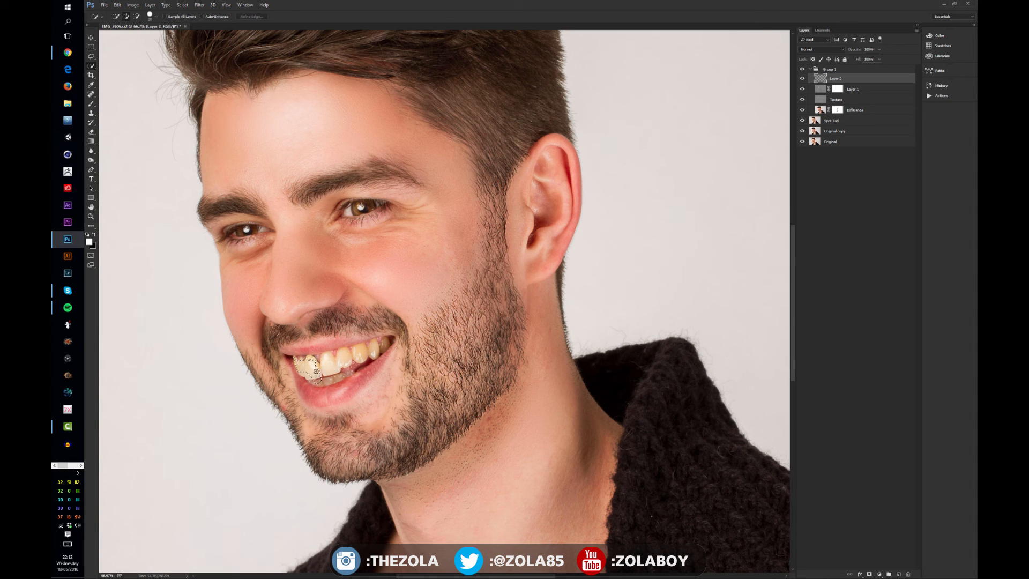
{"action": "key", "text": "ctrl+d"}
{"action": "left_click", "coordinate": [822, 111]}
{"action": "mouse_move", "coordinate": [344, 362]}
{"action": "left_mouse_down"}
{"action": "mouse_move", "coordinate": [296, 361]}
{"action": "mouse_move", "coordinate": [300, 371]}
{"action": "mouse_move", "coordinate": [297, 360]}
{"action": "mouse_move", "coordinate": [383, 345]}
{"action": "left_mouse_up"}
{"action": "key", "text": "ctrl+d"}
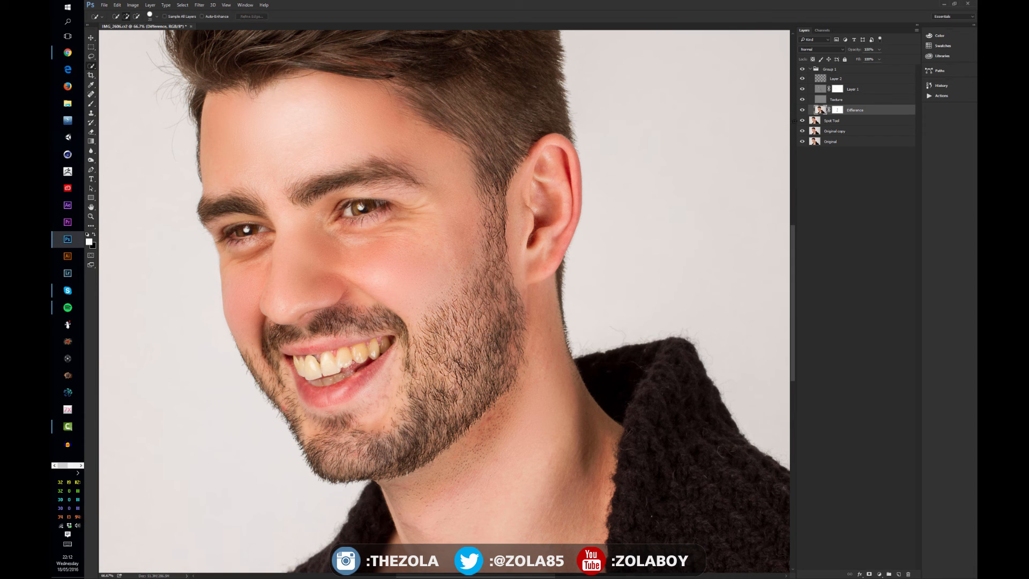
- Select the teeth with the Quick Selection tool while viewing the Original layer alone
{"action": "left_click", "coordinate": [803, 141], "text": "alt"}
{"action": "left_click", "coordinate": [815, 142]}
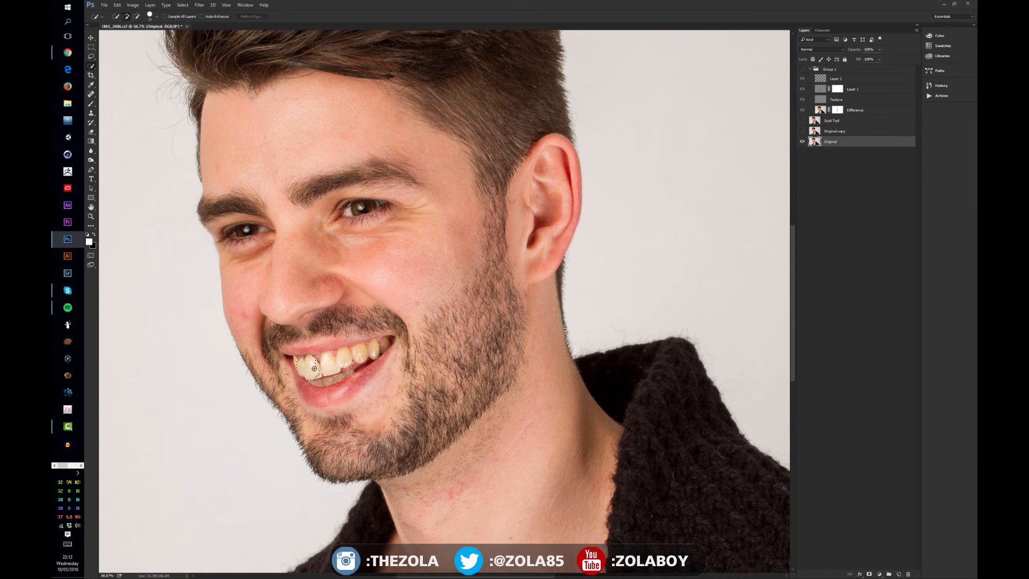
{"action": "left_click_drag", "start_coordinate": [324, 368], "coordinate": [311, 369]}
{"action": "left_click_drag", "start_coordinate": [372, 347], "coordinate": [386, 340]}
{"action": "left_click_drag", "start_coordinate": [336, 367], "coordinate": [329, 381]}
{"action": "left_click", "coordinate": [802, 142], "text": "alt"}
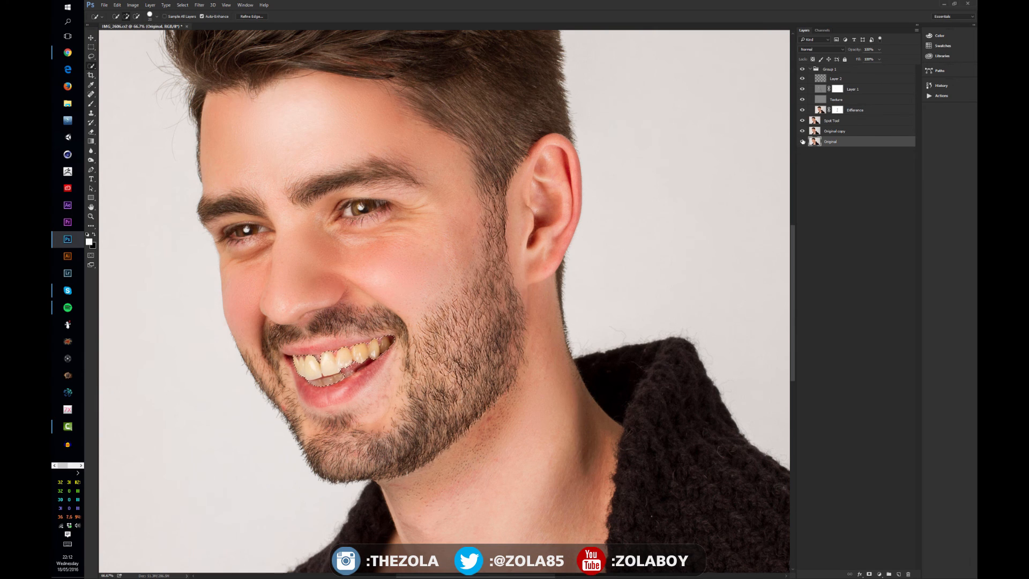
- Paint the selected teeth white on the new top layer and deselect
{"action": "left_click", "coordinate": [820, 78]}
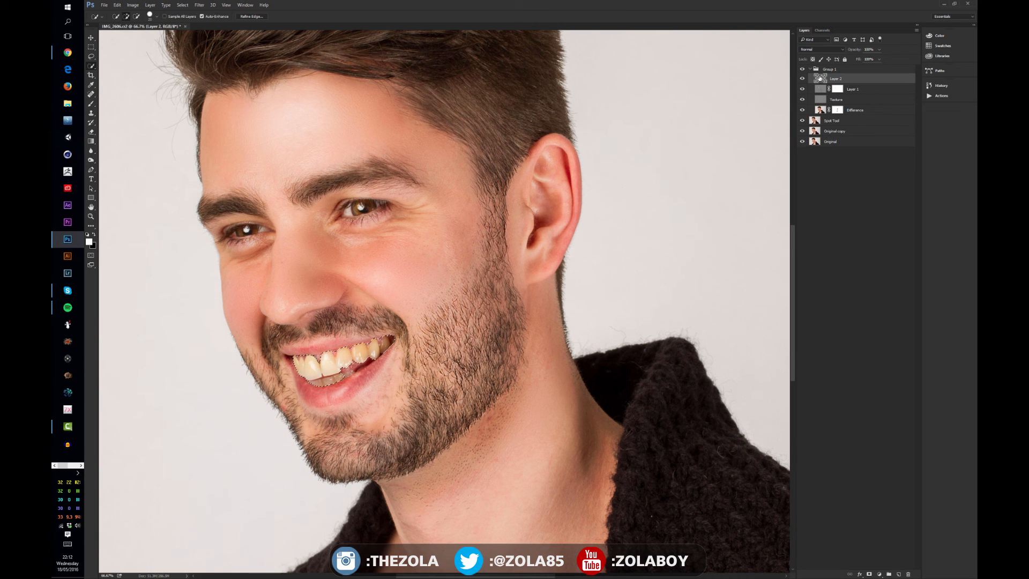
{"action": "key", "text": "b"}
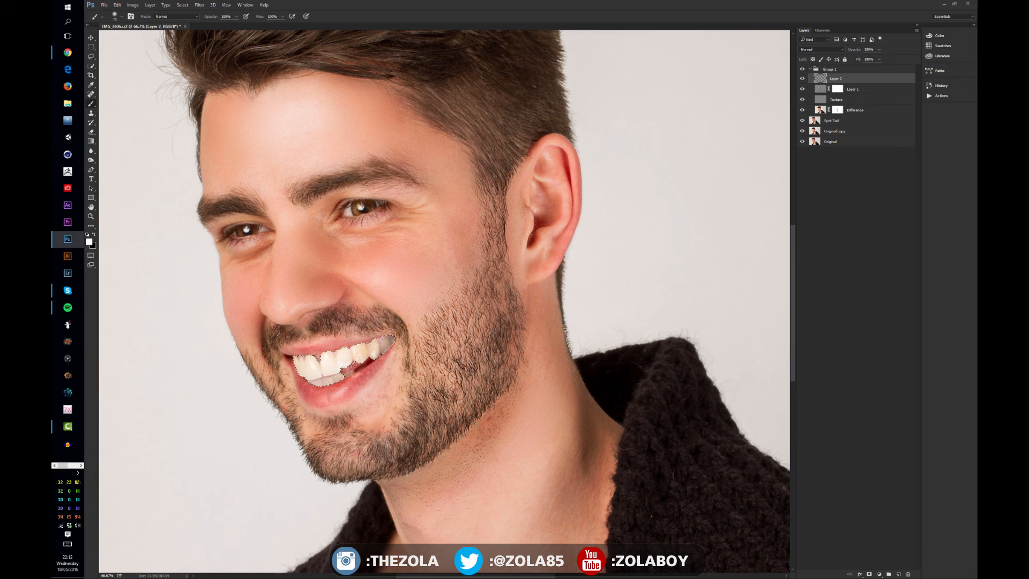
{"action": "mouse_move", "coordinate": [321, 370]}
{"action": "left_mouse_down"}
{"action": "mouse_move", "coordinate": [296, 376]}
{"action": "mouse_move", "coordinate": [332, 385]}
{"action": "left_mouse_up"}
{"action": "key", "text": "ctrl+d"}
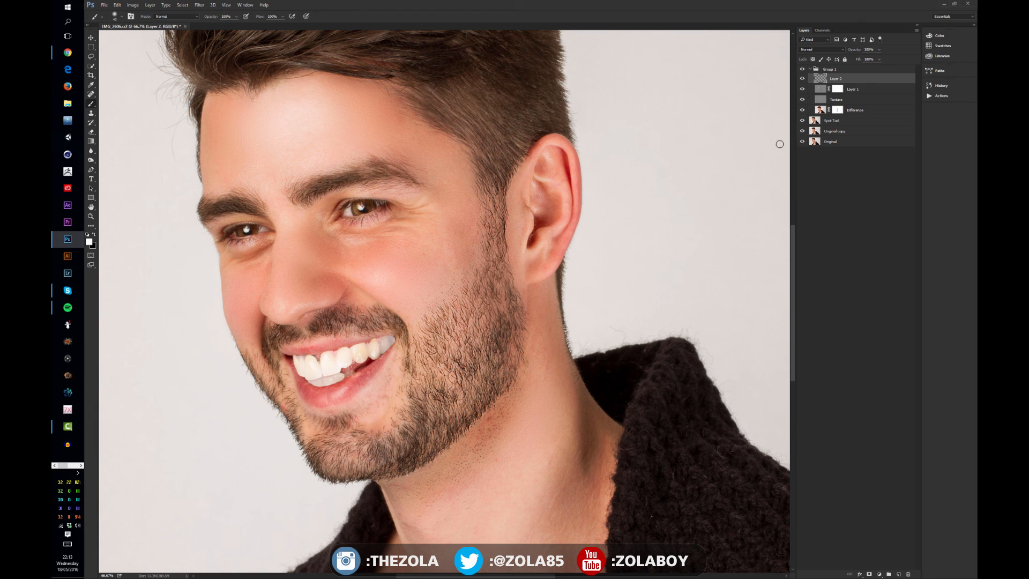
- Split and move the black Underlying Layer slider in the teeth layer's blending options
{"action": "double_click", "coordinate": [896, 79]}
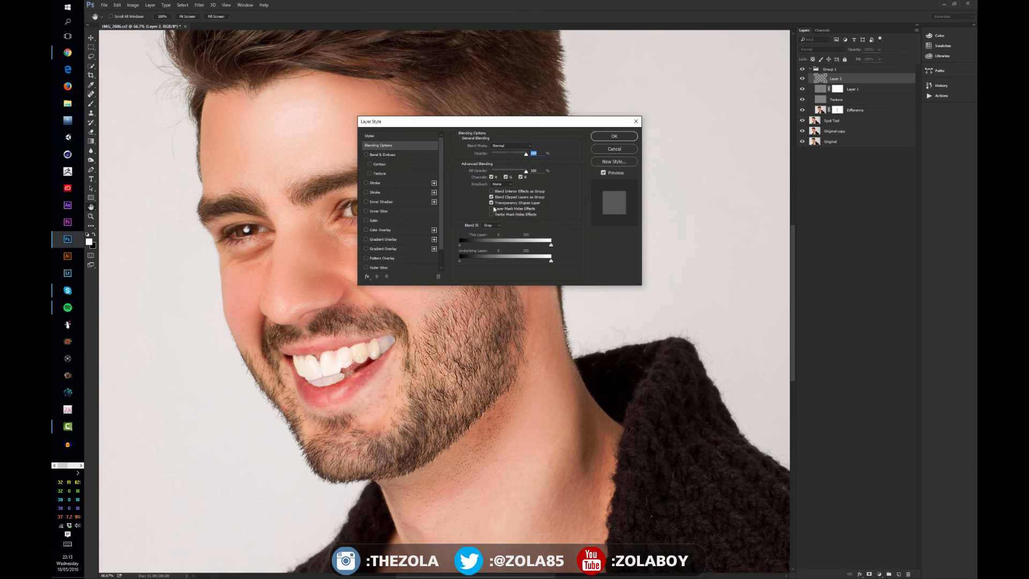
{"action": "key", "text": "alt"}
{"action": "left_click_drag", "start_coordinate": [461, 263], "coordinate": [531, 267]}
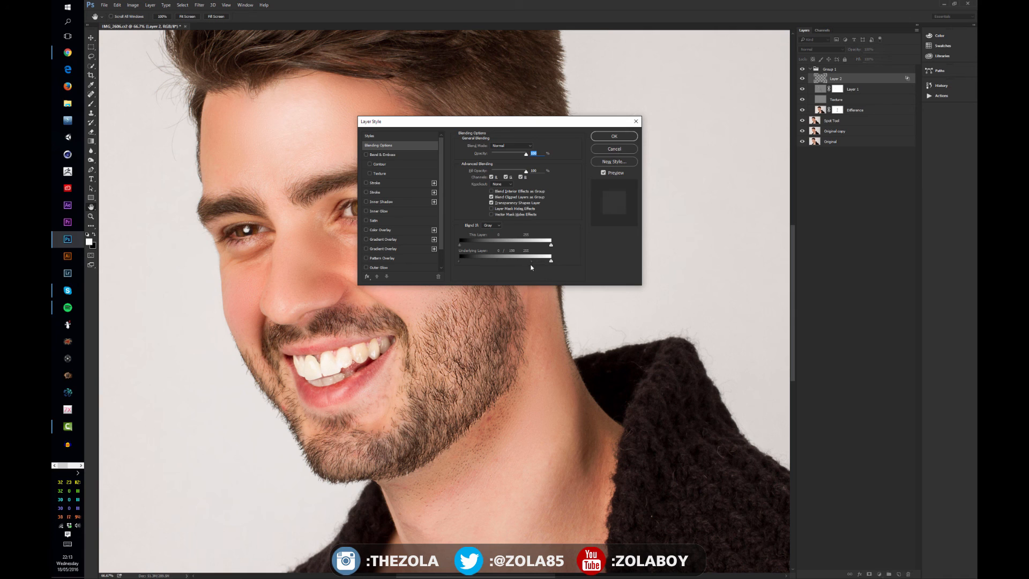
{"action": "key", "text": "alt"}
{"action": "left_click_drag", "start_coordinate": [467, 263], "coordinate": [492, 264]}
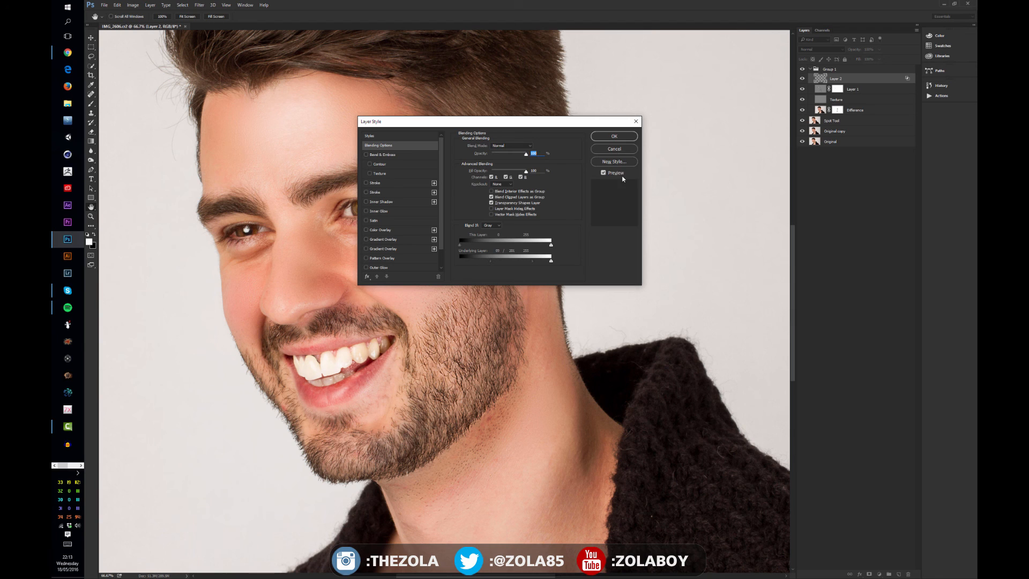
{"action": "left_click", "coordinate": [614, 136]}
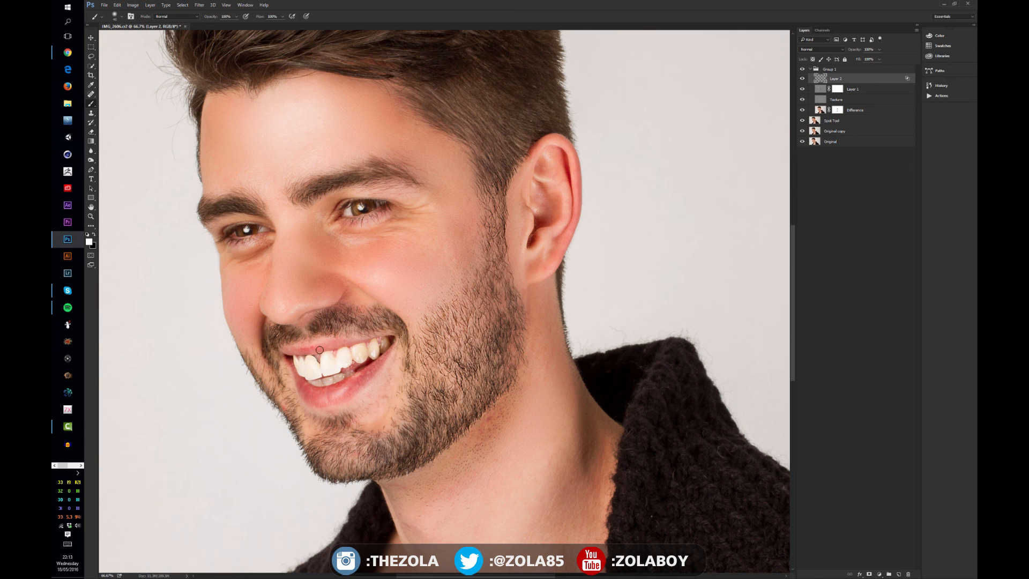
{"action": "double_click", "coordinate": [883, 81]}
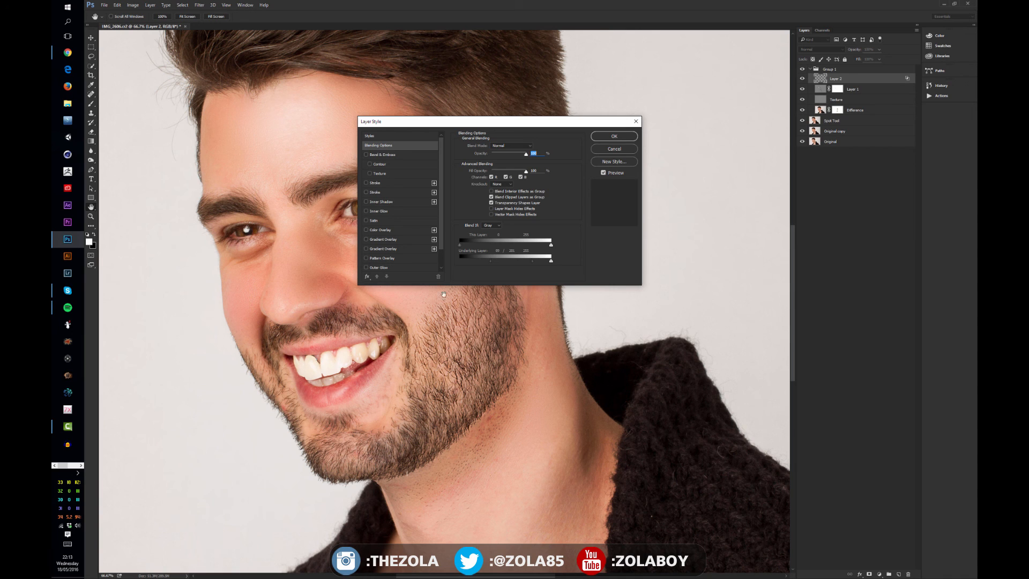
{"action": "left_click", "coordinate": [626, 138]}
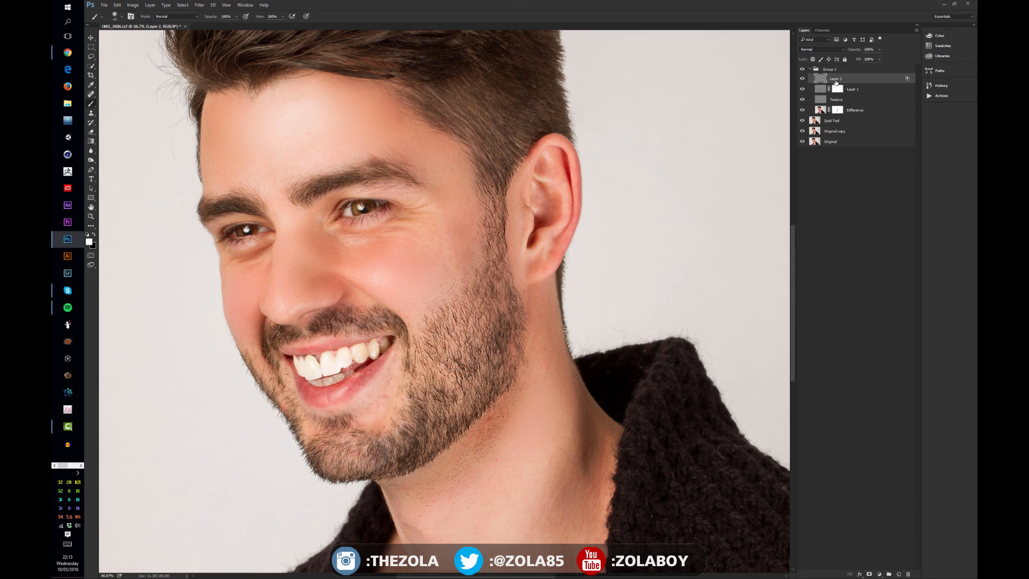
- Add a layer mask to the teeth-whitening layer and enlarge the brush
{"action": "left_click", "coordinate": [869, 574]}
{"action": "key", "text": "bracketright"}
{"action": "key", "text": "bracketright"}
{"action": "key", "text": "bracketright"}
{"action": "key", "text": "bracketright"}
{"action": "key", "text": "bracketright"}
{"action": "key", "text": "bracketright"}
{"action": "key", "text": "bracketright"}
{"action": "key", "text": "bracketright"}
{"action": "key", "text": "bracketright"}
{"action": "key", "text": "x"}
{"action": "key", "text": "ctrl+minus"}
{"action": "key", "text": "ctrl+minus"}
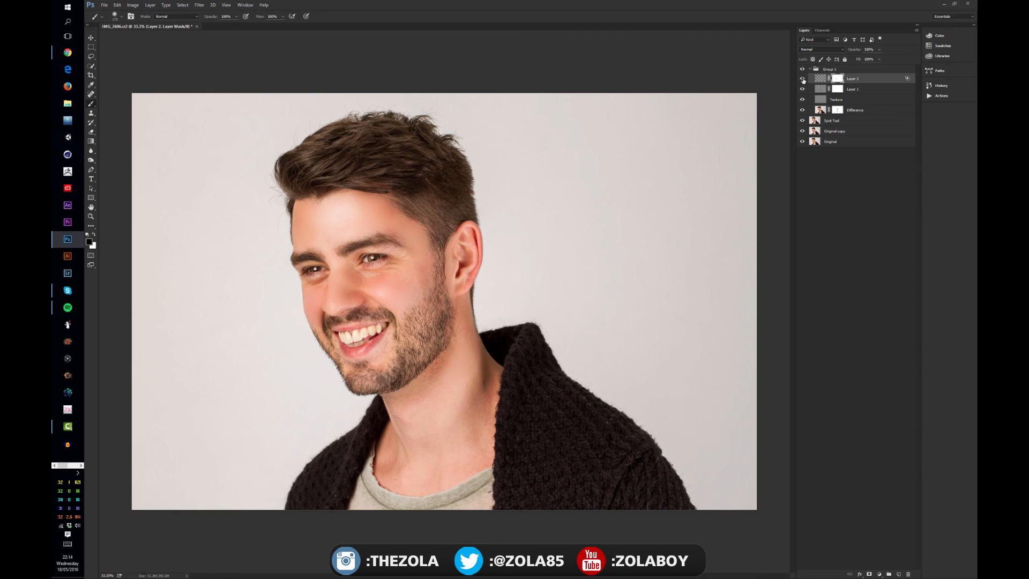
- Toggle the teeth-whitening layer's visibility to compare before and after
{"action": "left_click", "coordinate": [802, 79]}
{"action": "left_click", "coordinate": [803, 79]}
{"action": "left_click", "coordinate": [803, 79]}
{"action": "left_click", "coordinate": [803, 79]}
{"action": "scroll", "coordinate": [531, 338], "scroll_direction": "up", "scroll_amount": 1}
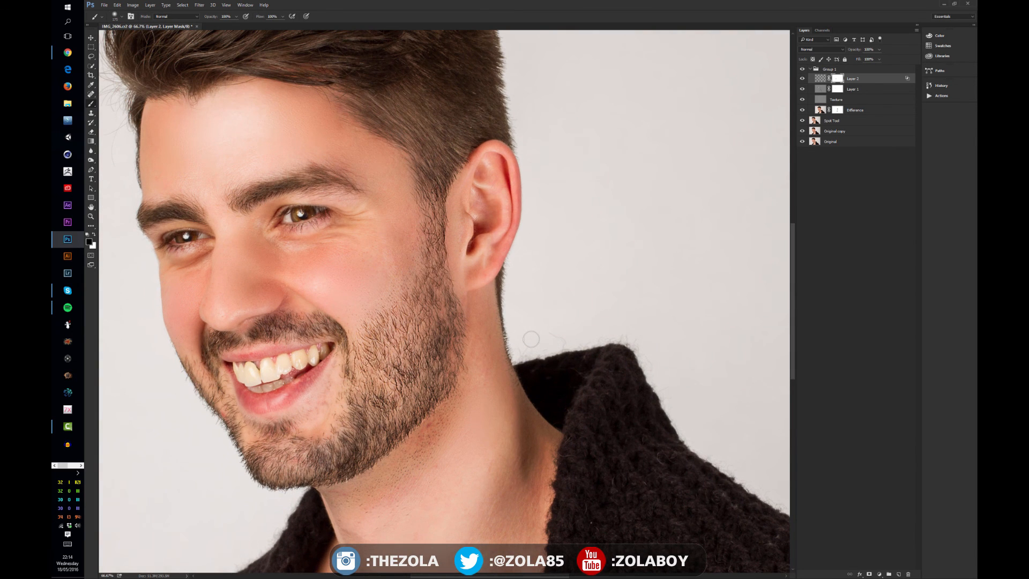